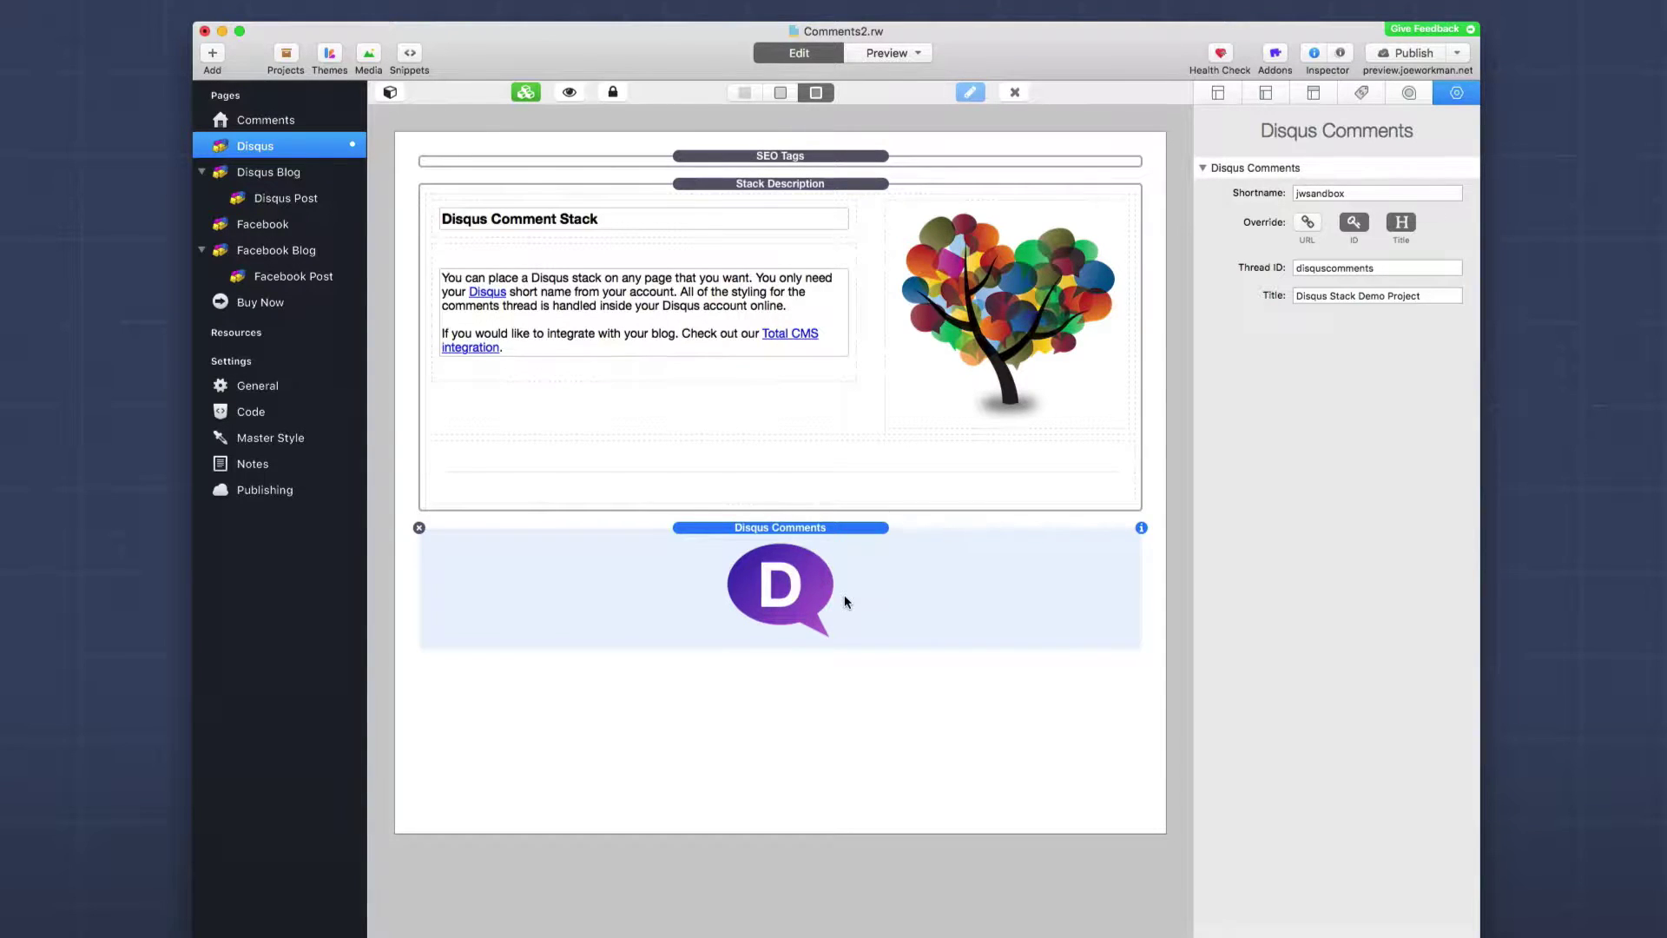
Preview the Disqus page, scroll through it, and return to Edit mode
key("super+r")
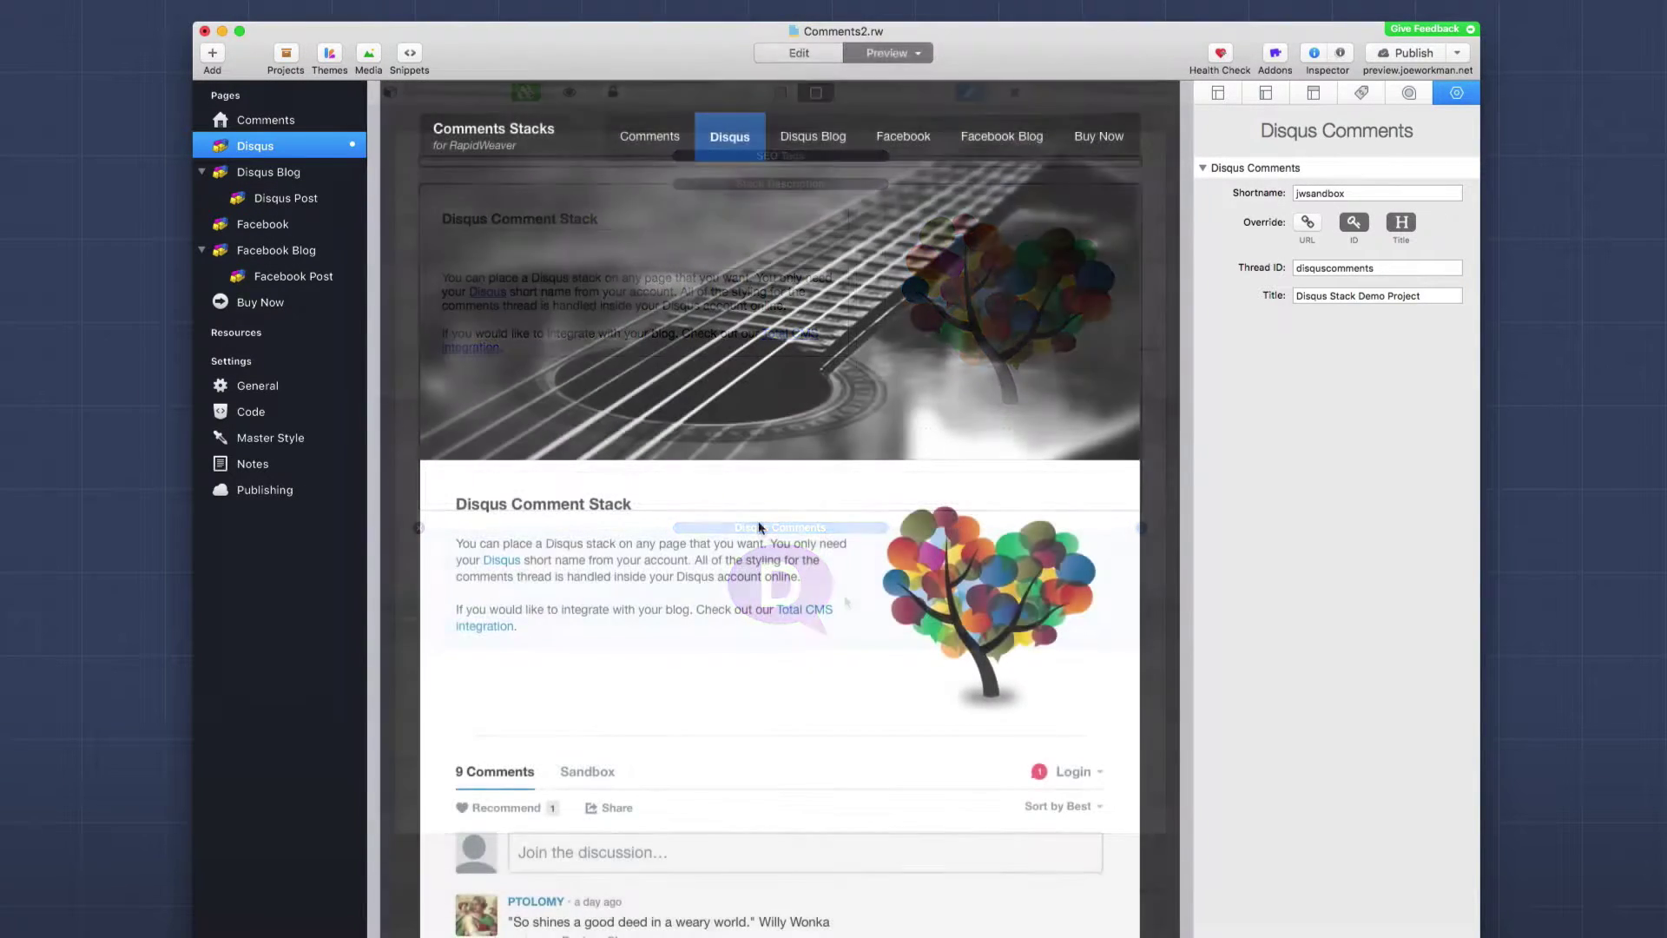
scroll(758, 527, "down", 2)
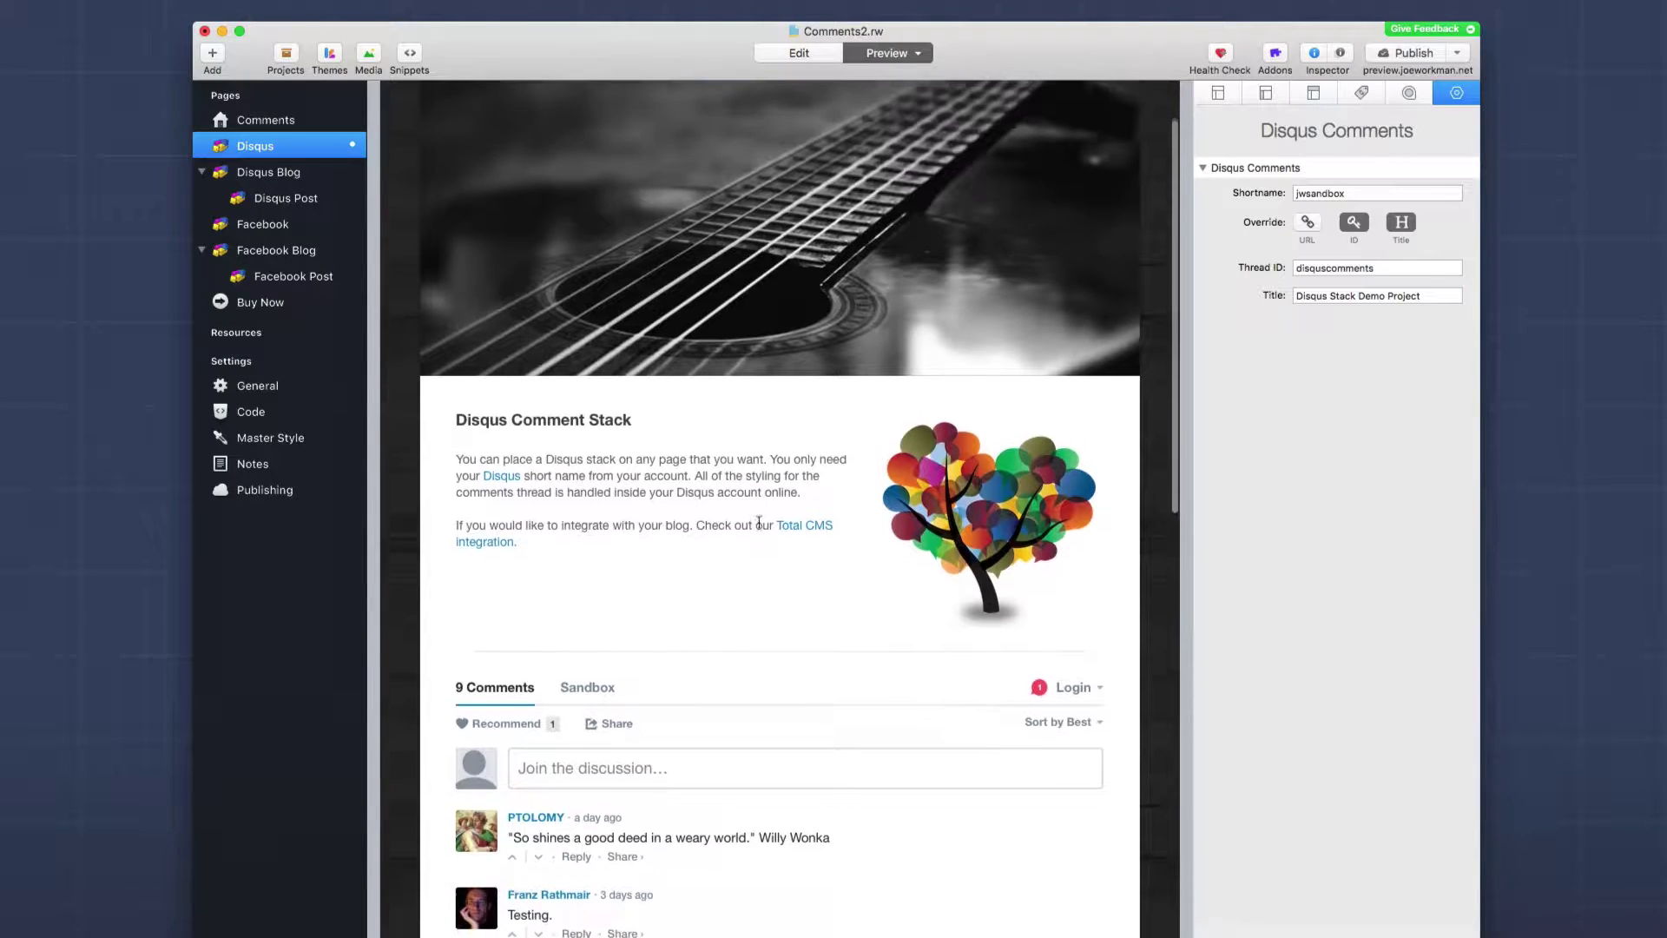
scroll(758, 527, "up", 2)
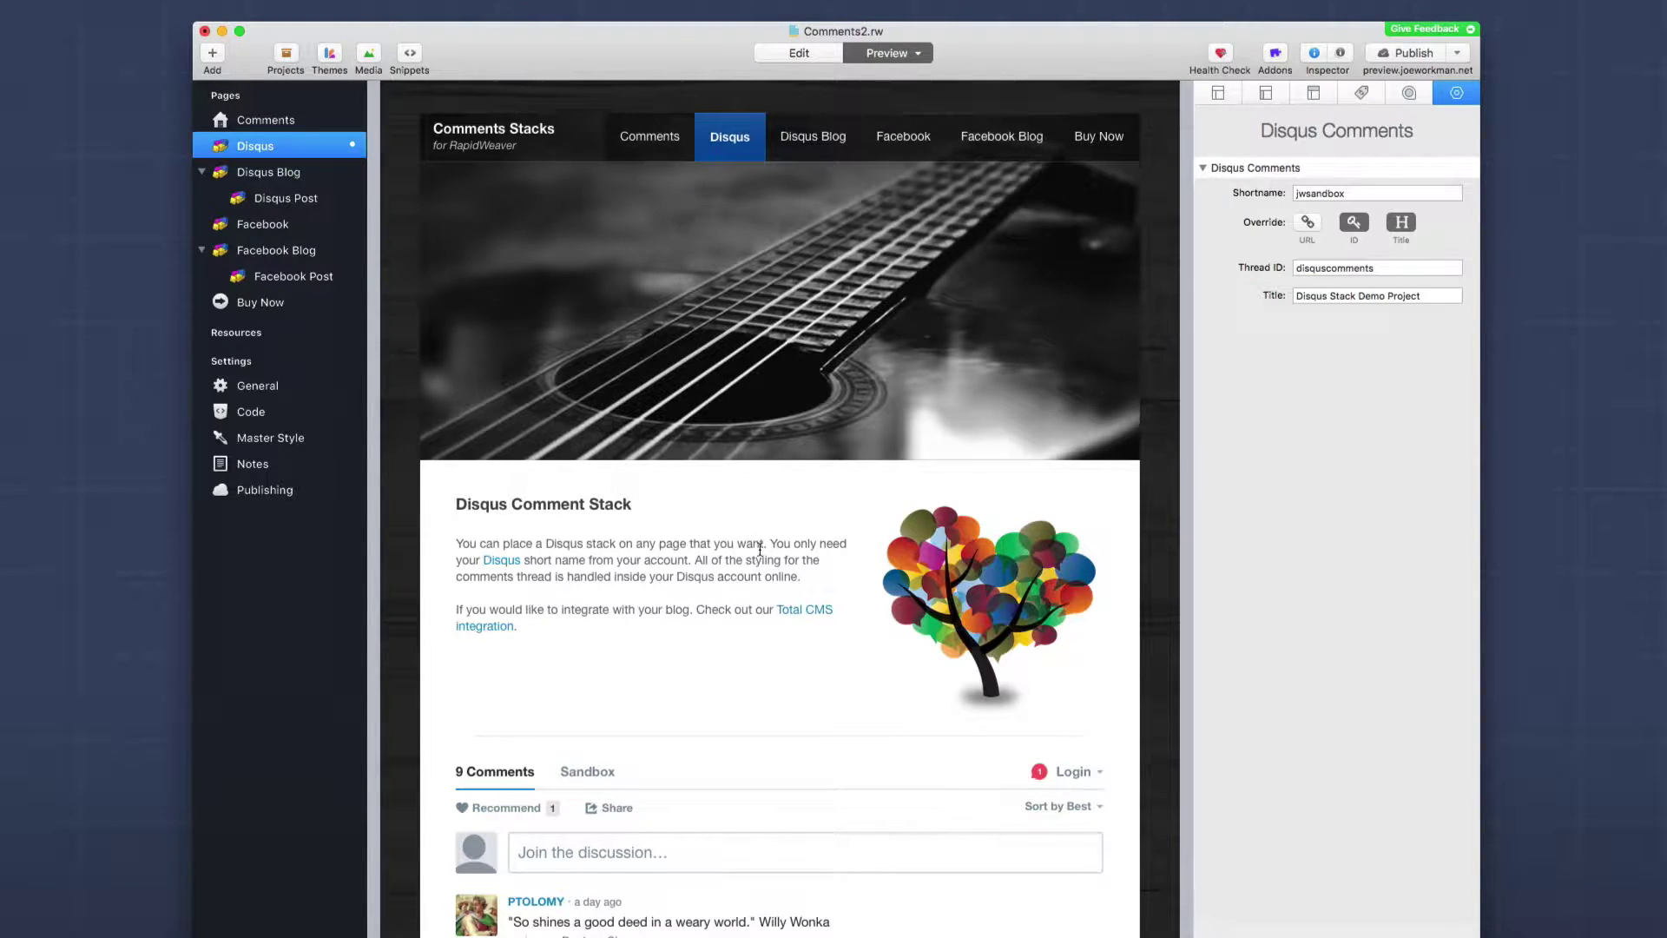
scroll(759, 538, "down", 4)
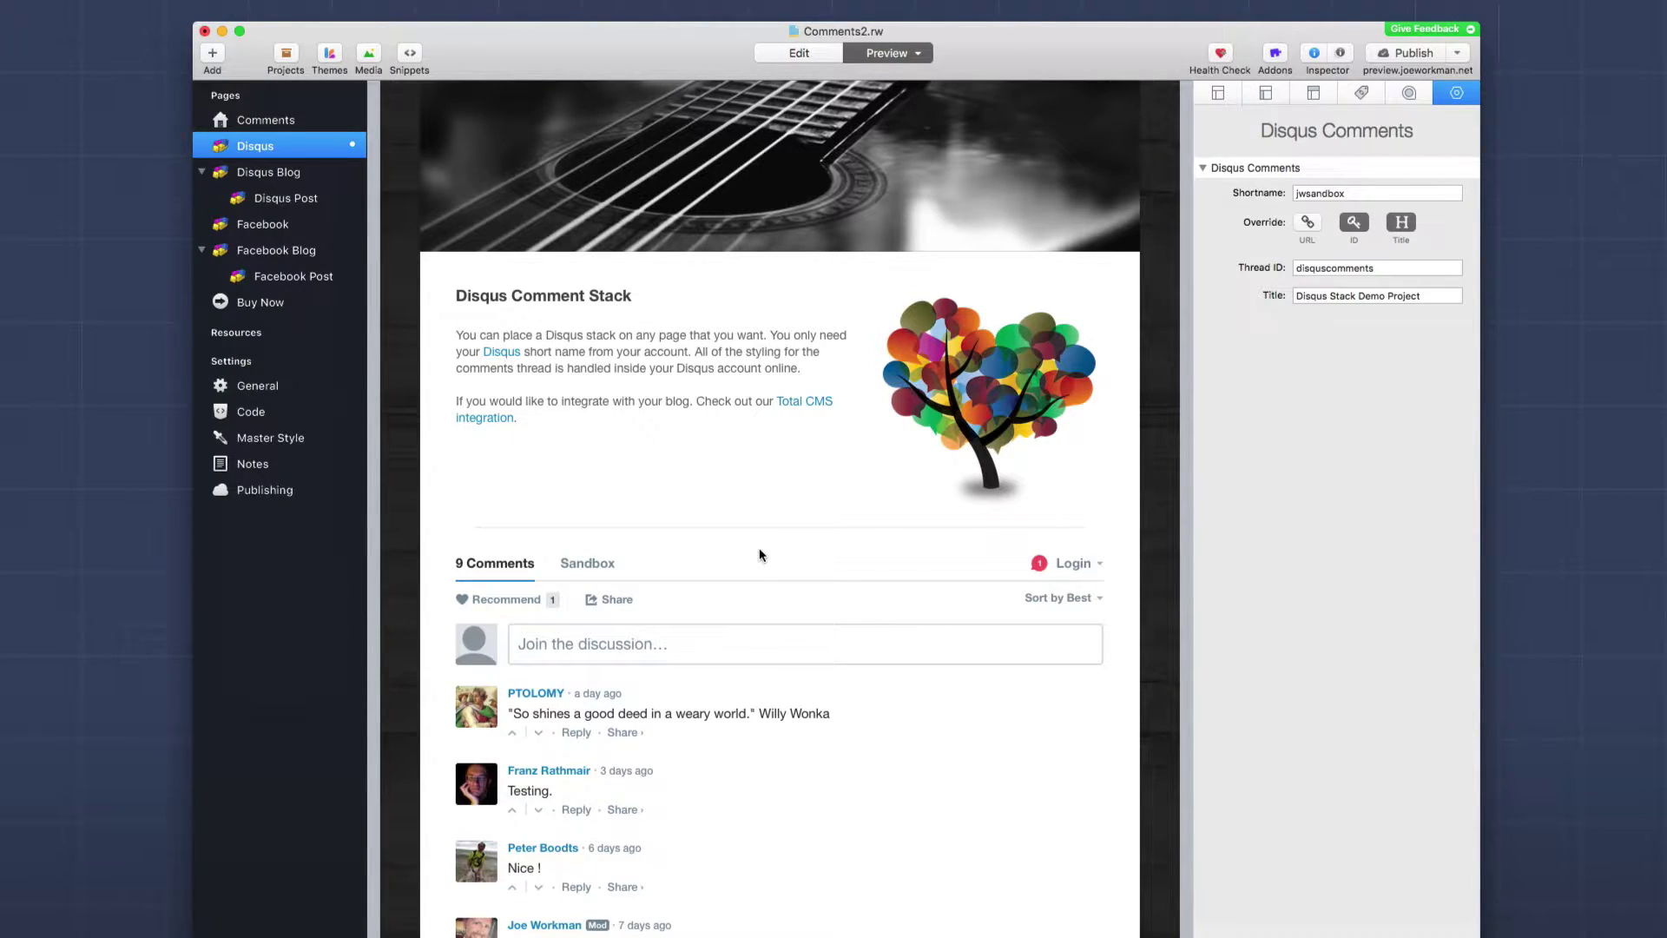
key("super+r")
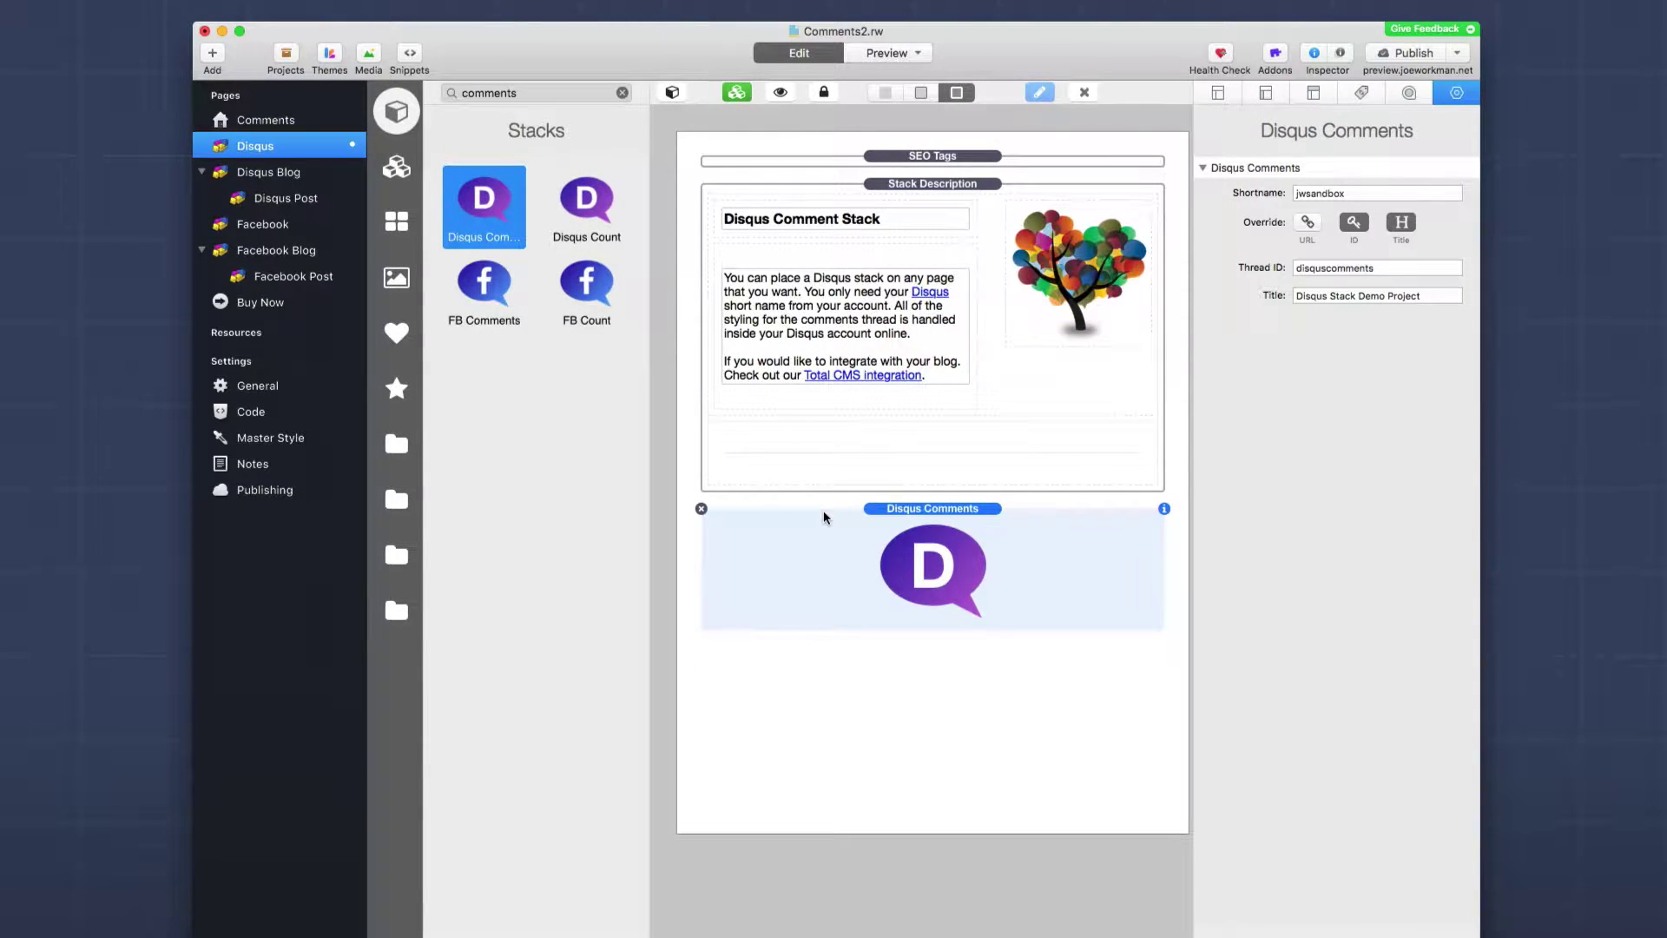
Turn on the Disqus Comments ID and Title overrides: 'disquscomments' and 'Disqus Stack Demo Project'
left_click(671, 92)
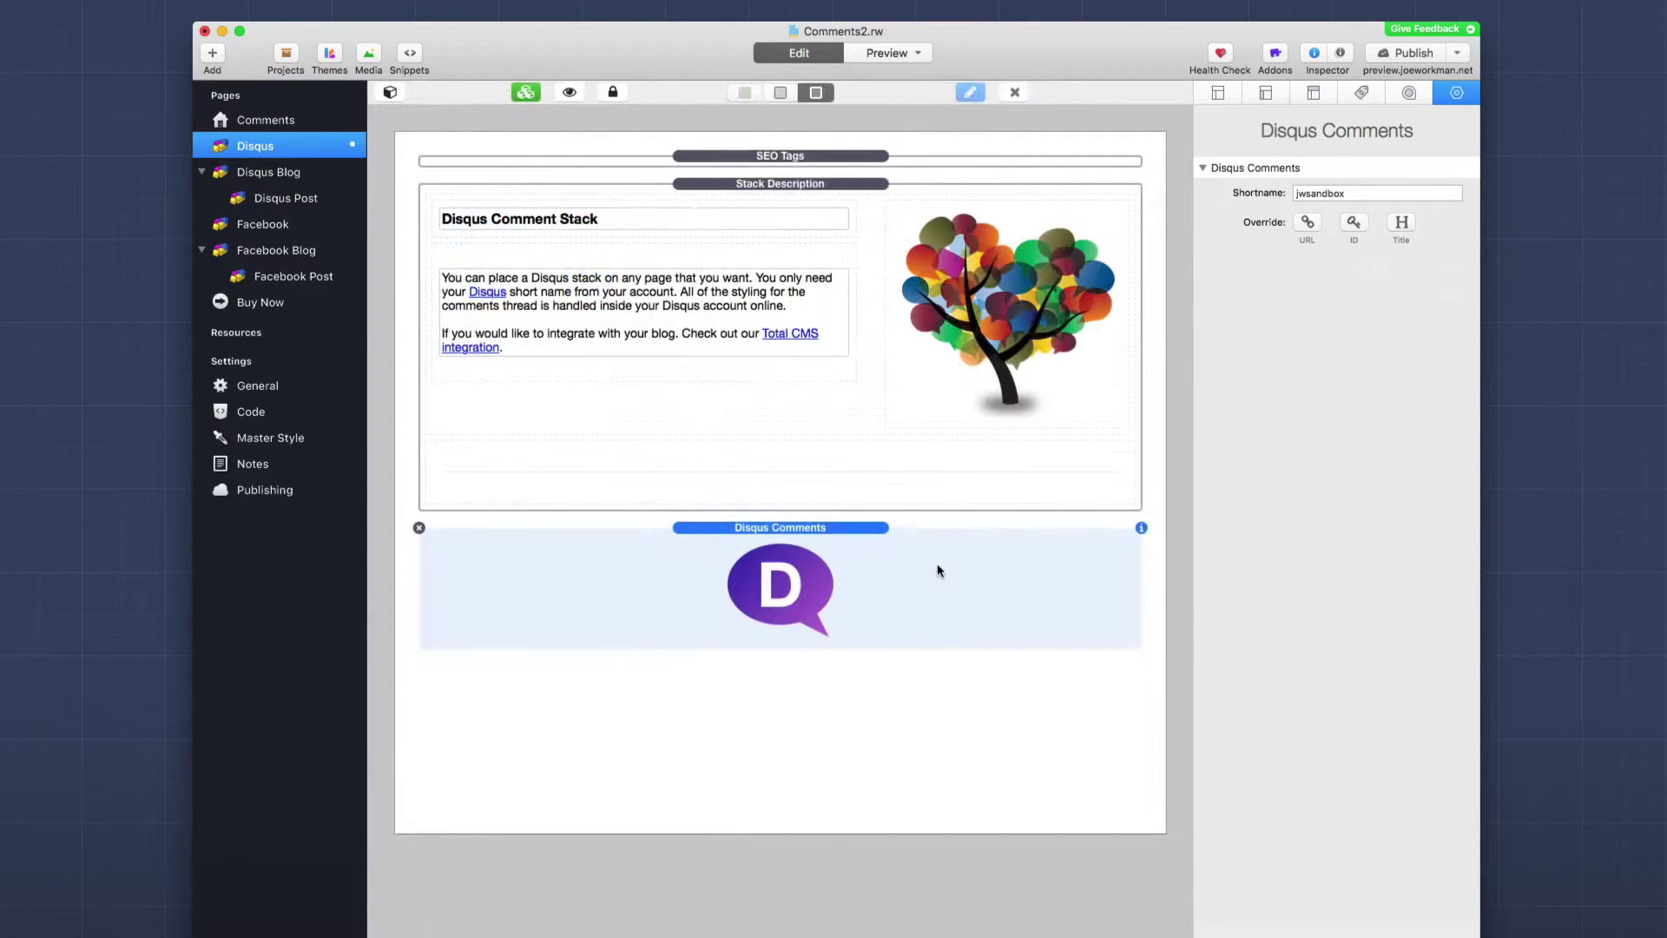
left_click(1372, 193)
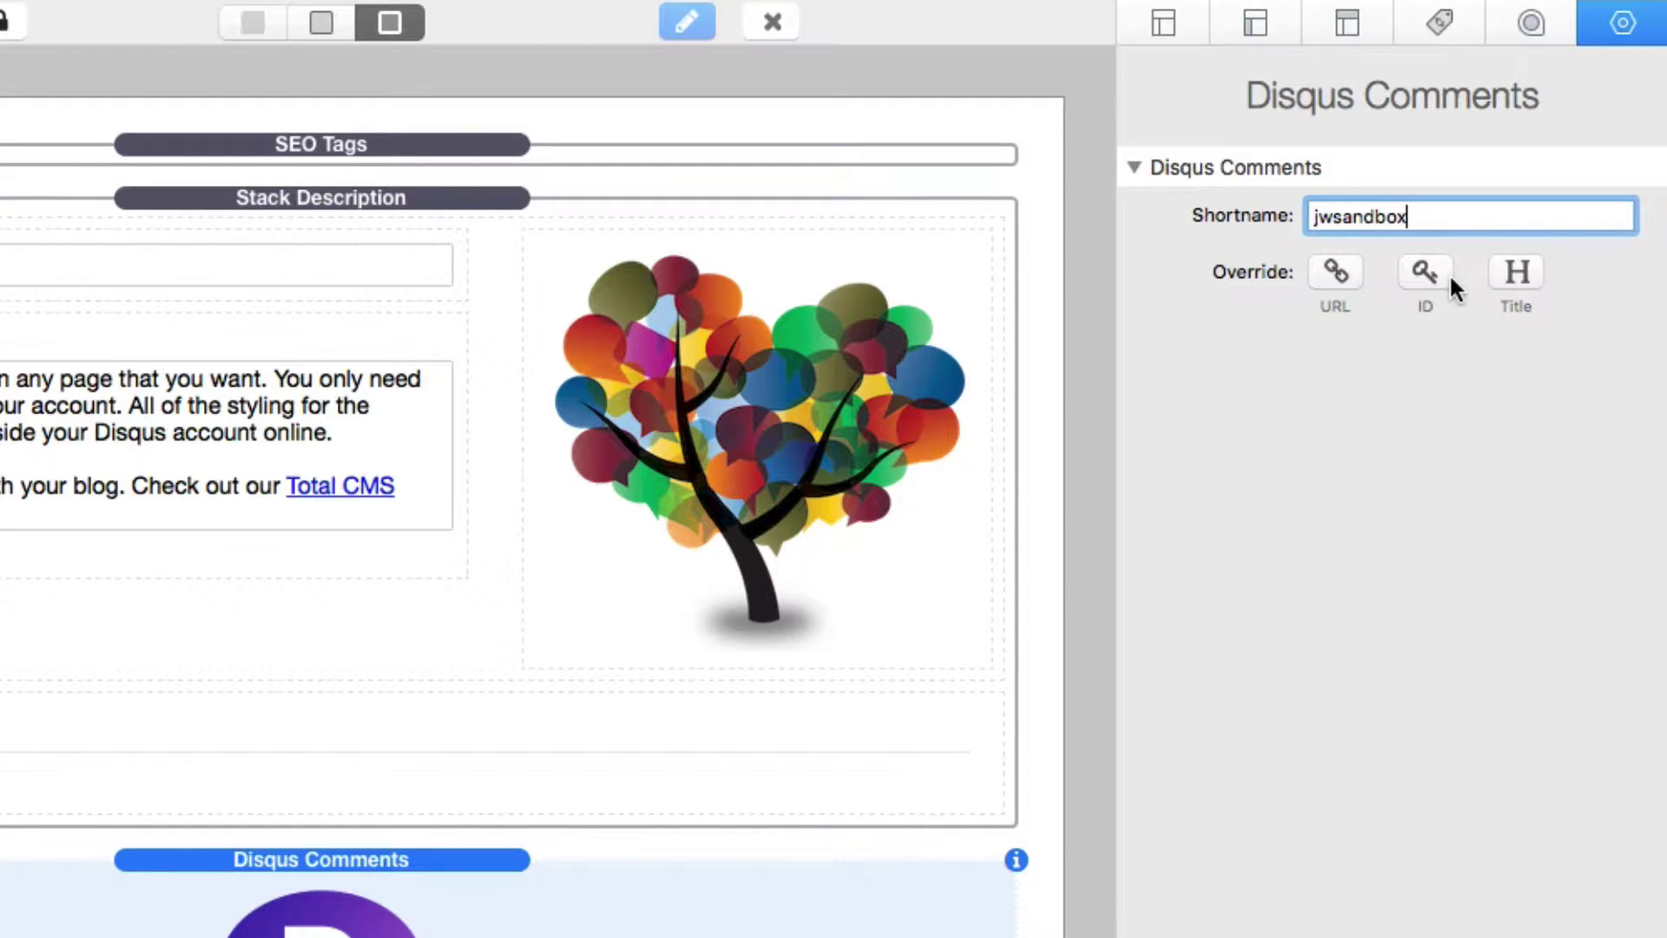
left_click(1427, 275)
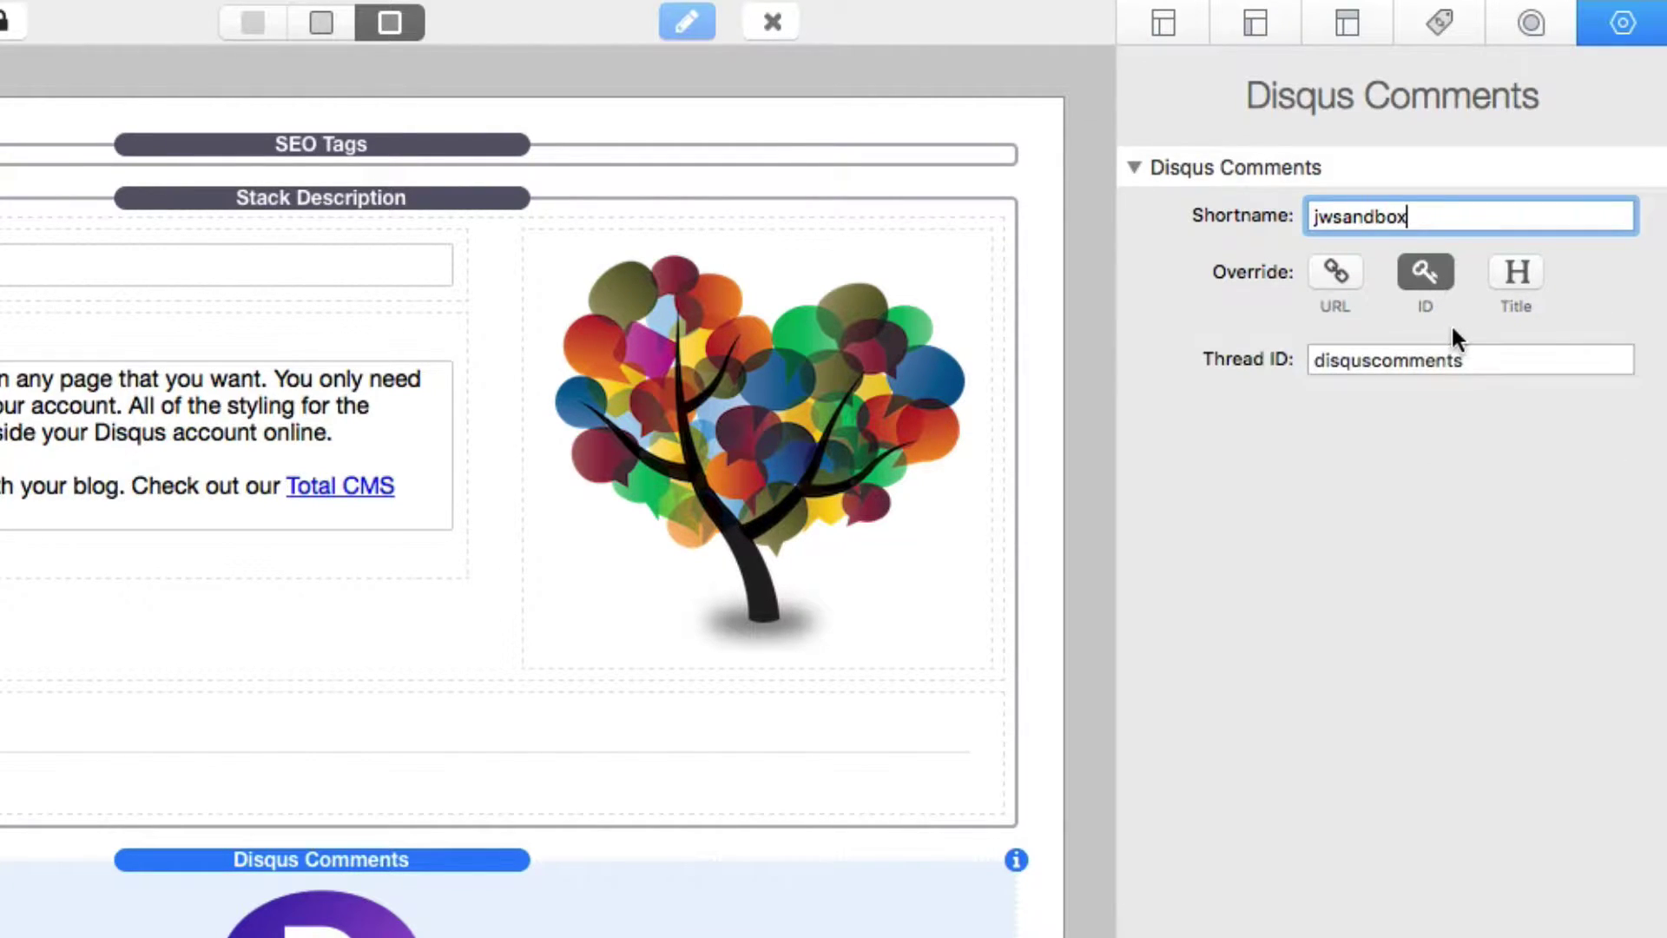
left_click(1524, 270)
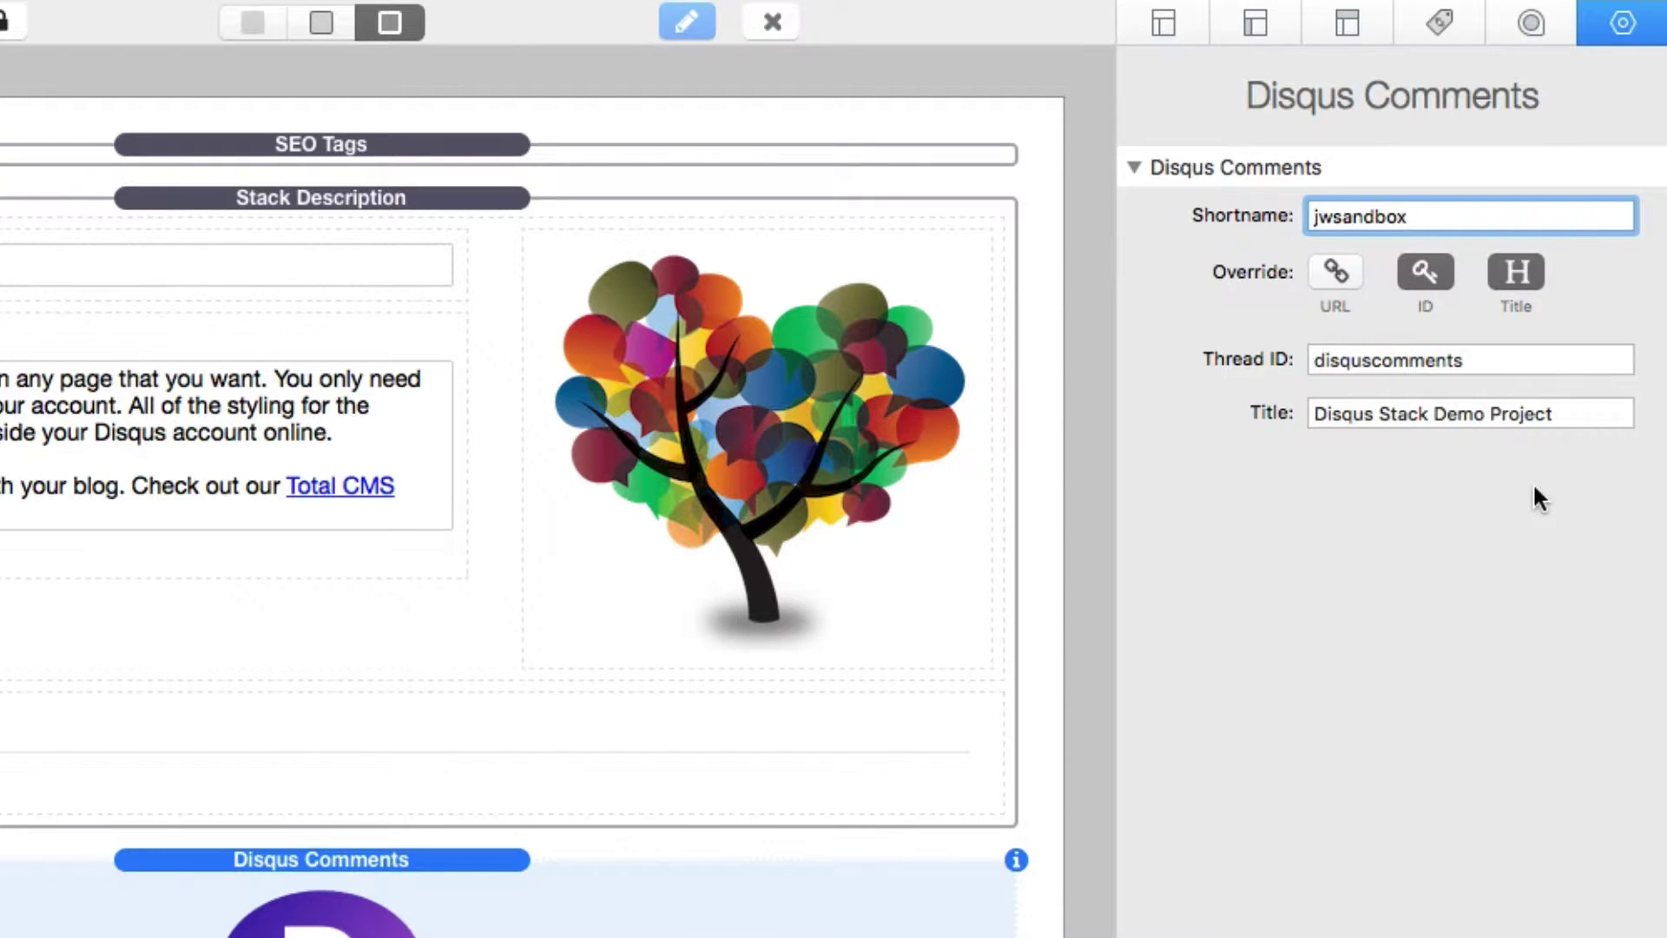
left_click(1504, 358)
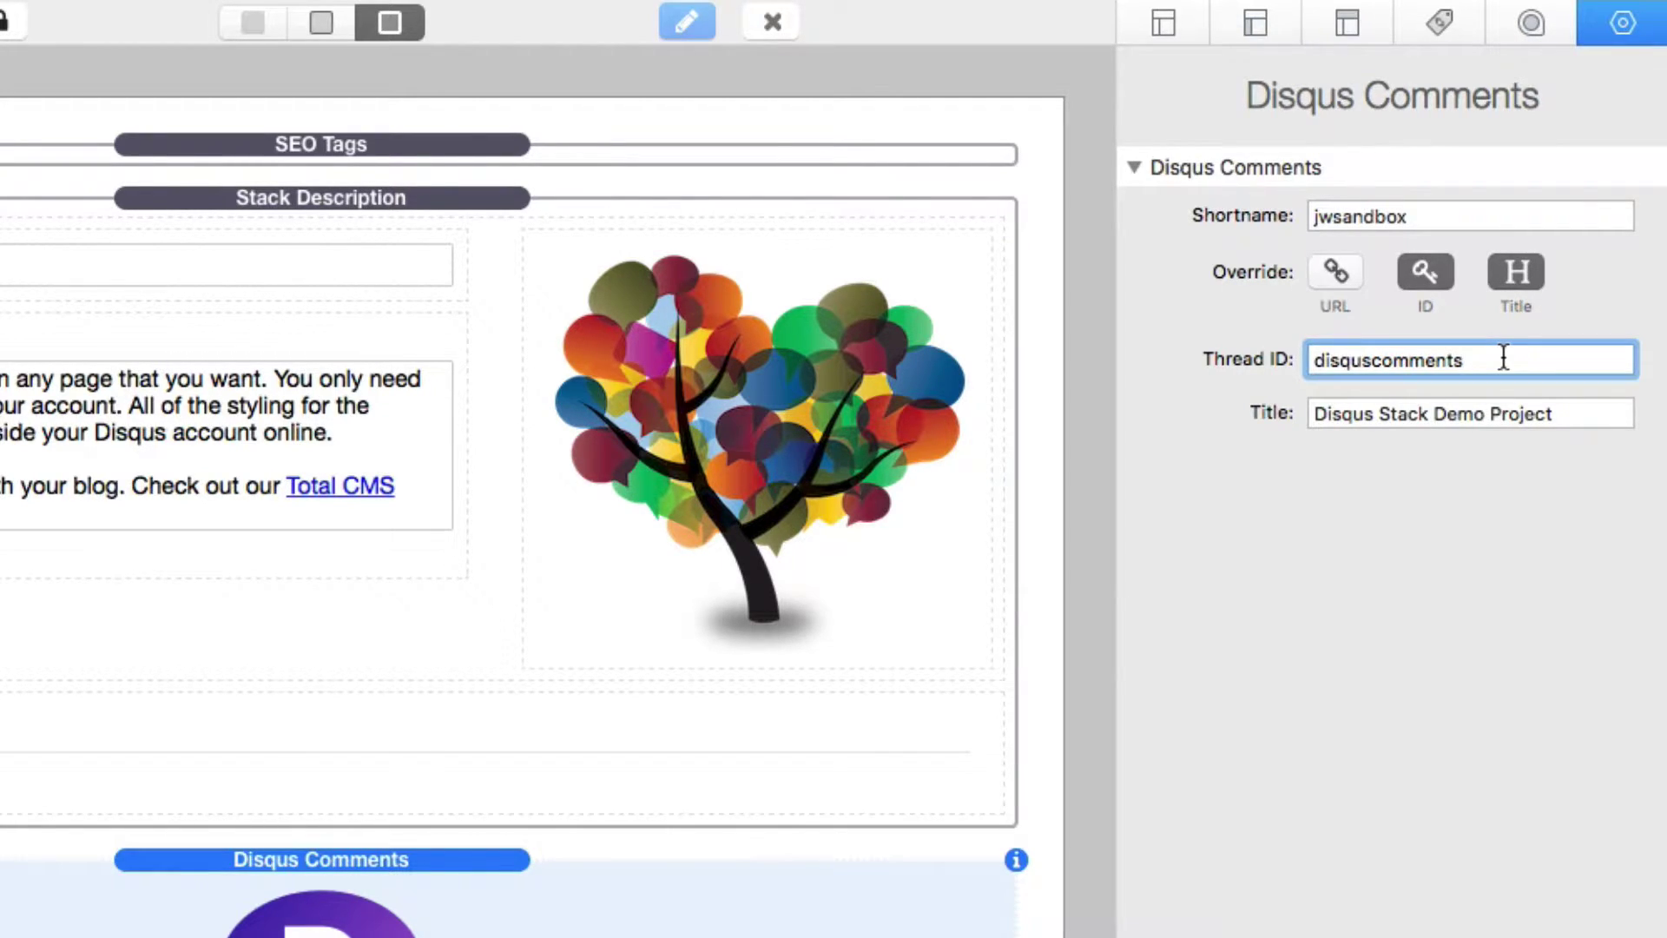
left_click(1333, 272)
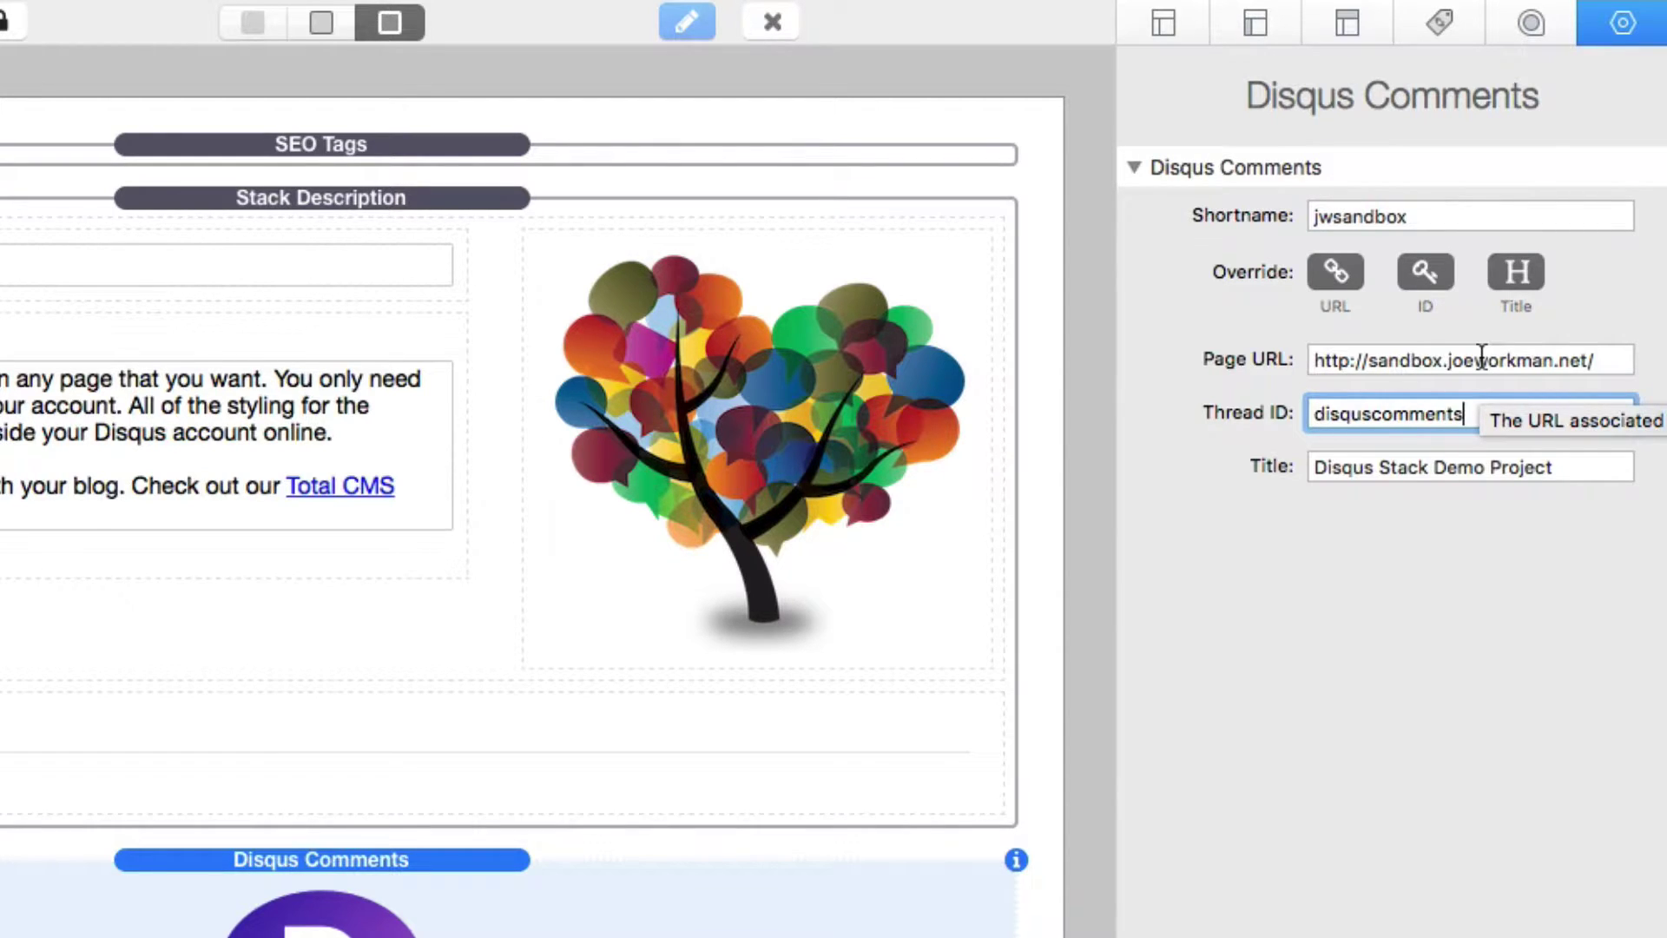
left_click(1344, 266)
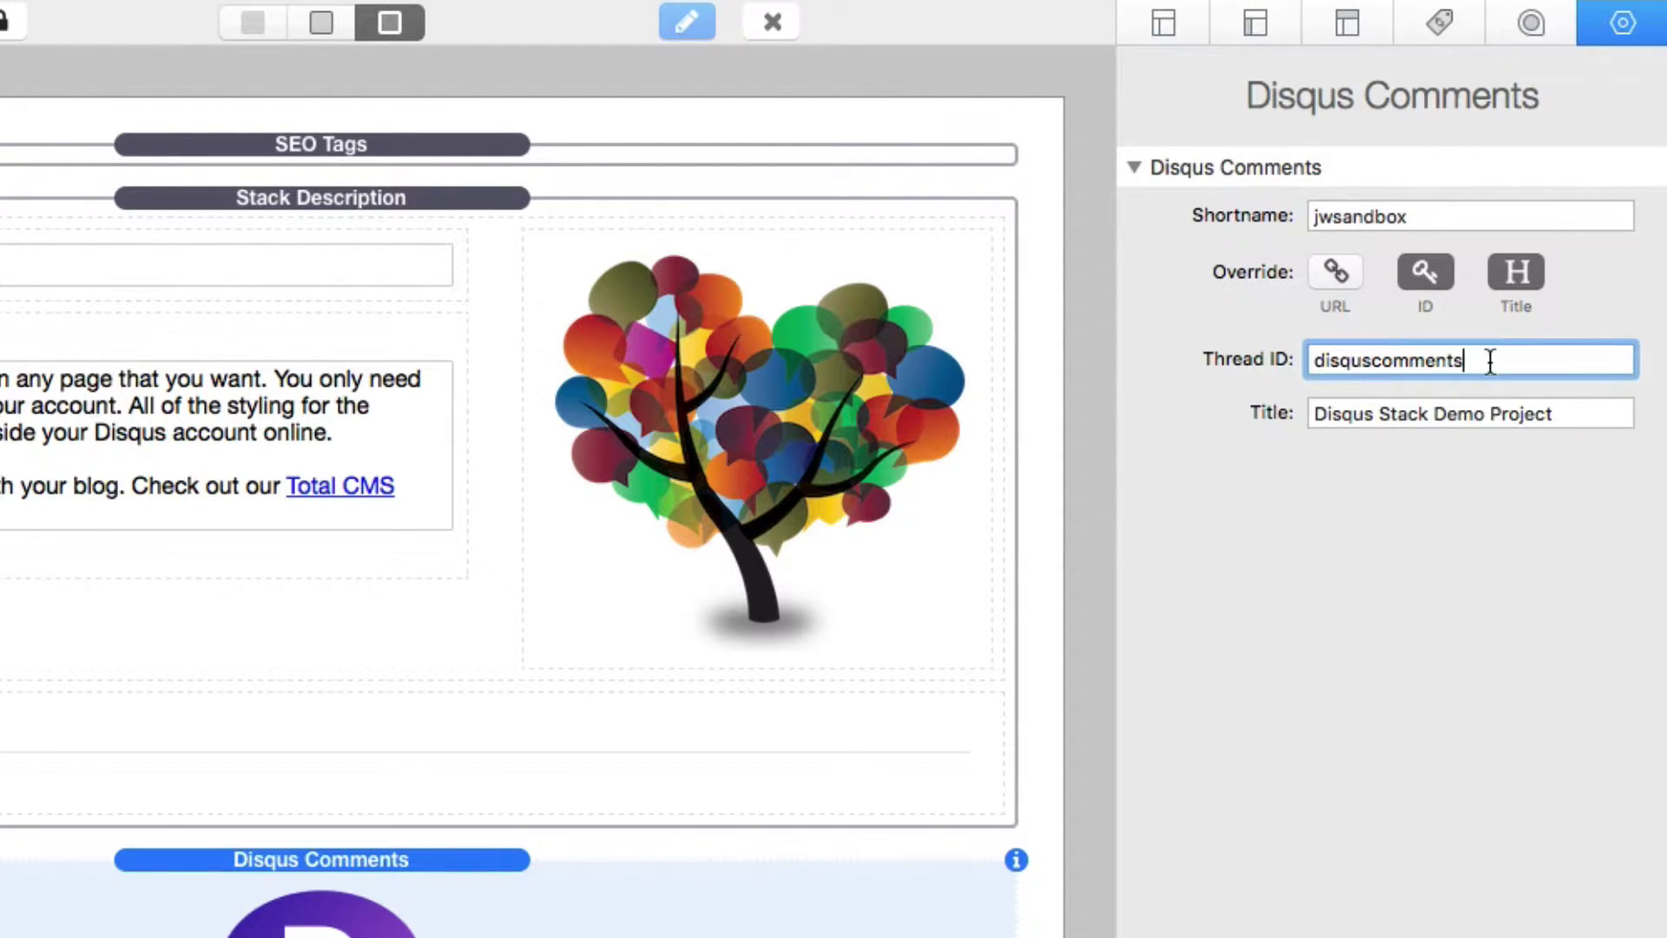
left_click(1501, 413)
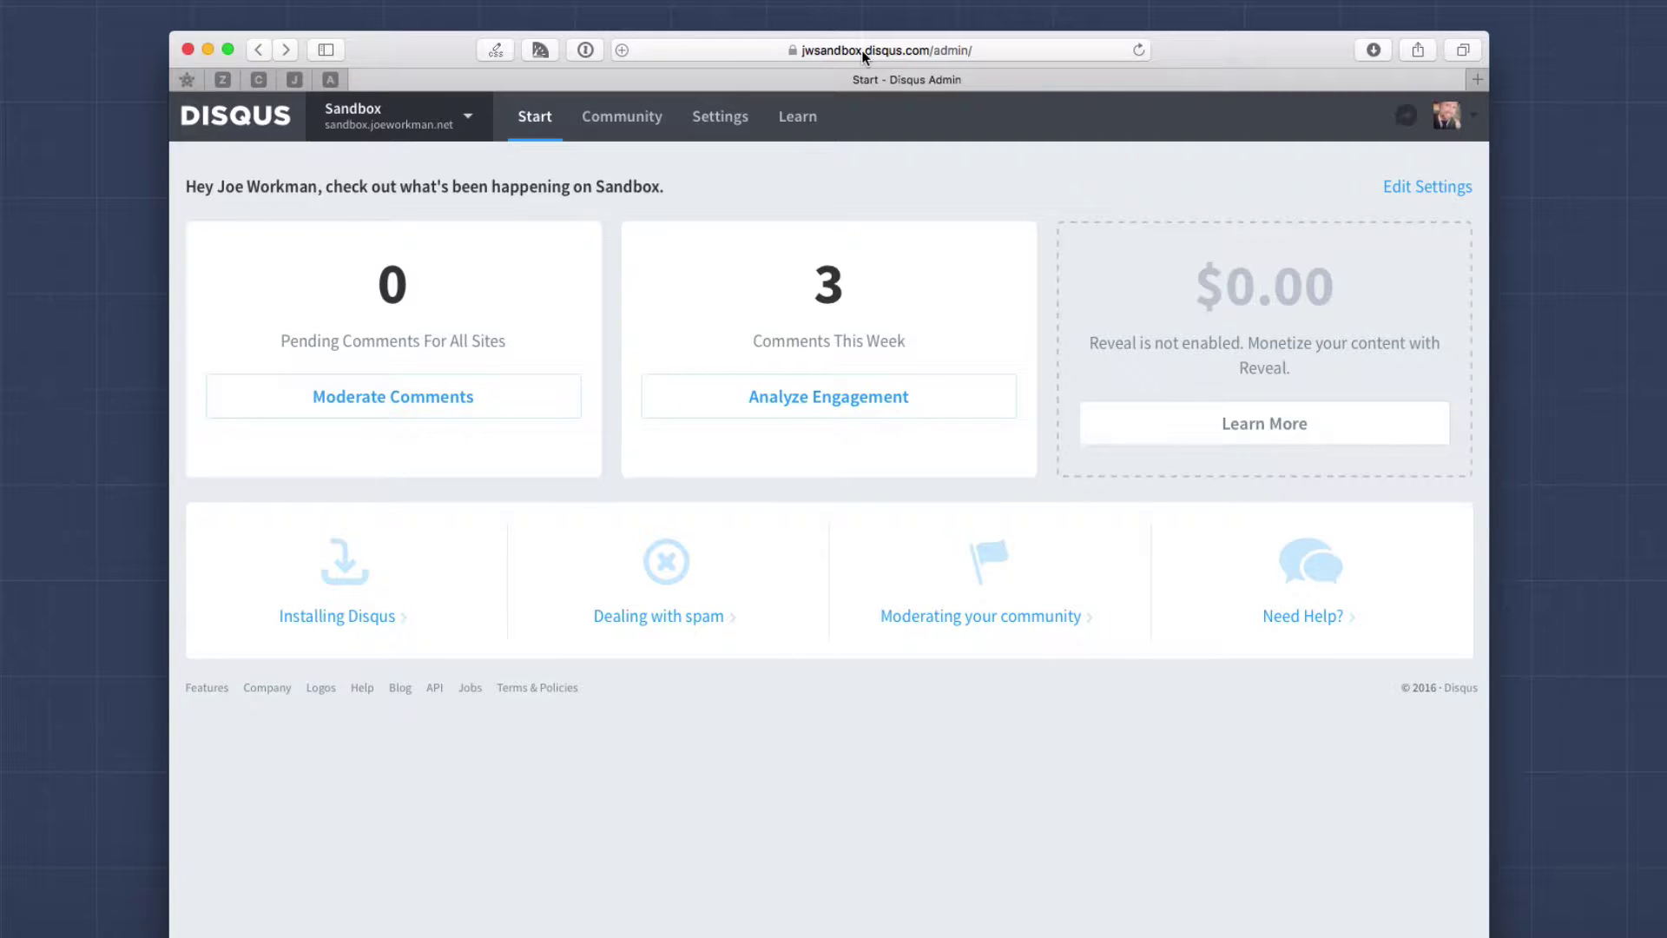
Go to the Sandbox site's general settings and select its shortname, jwsandbox
left_click(1407, 187)
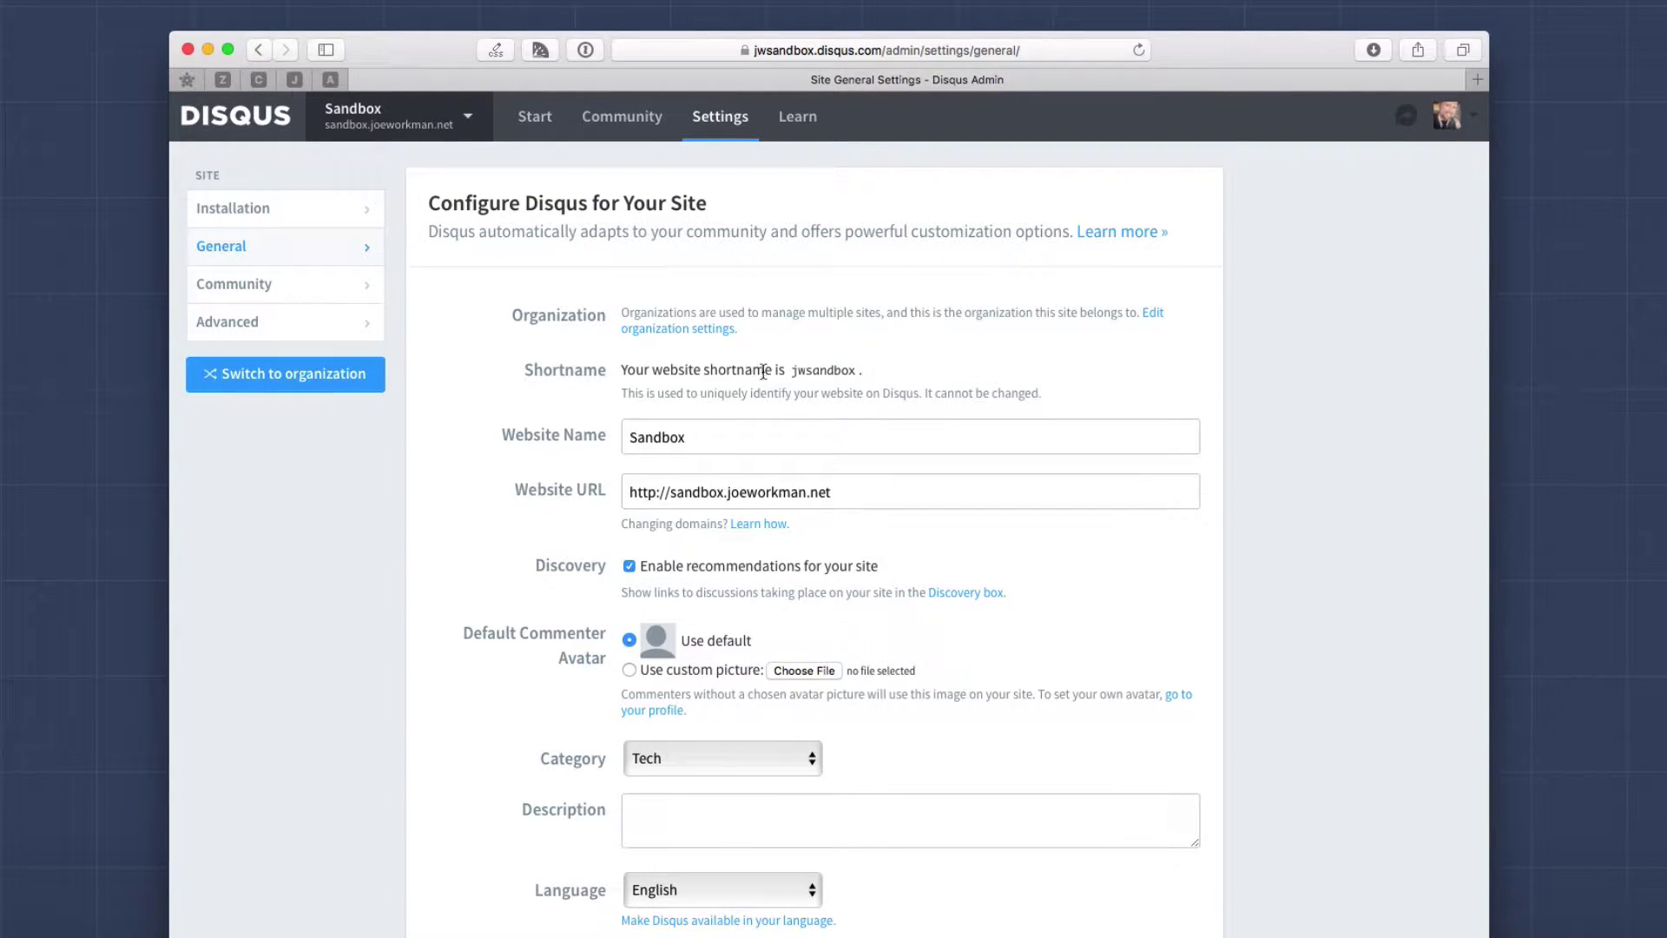
double_click(824, 373)
left_click(938, 369)
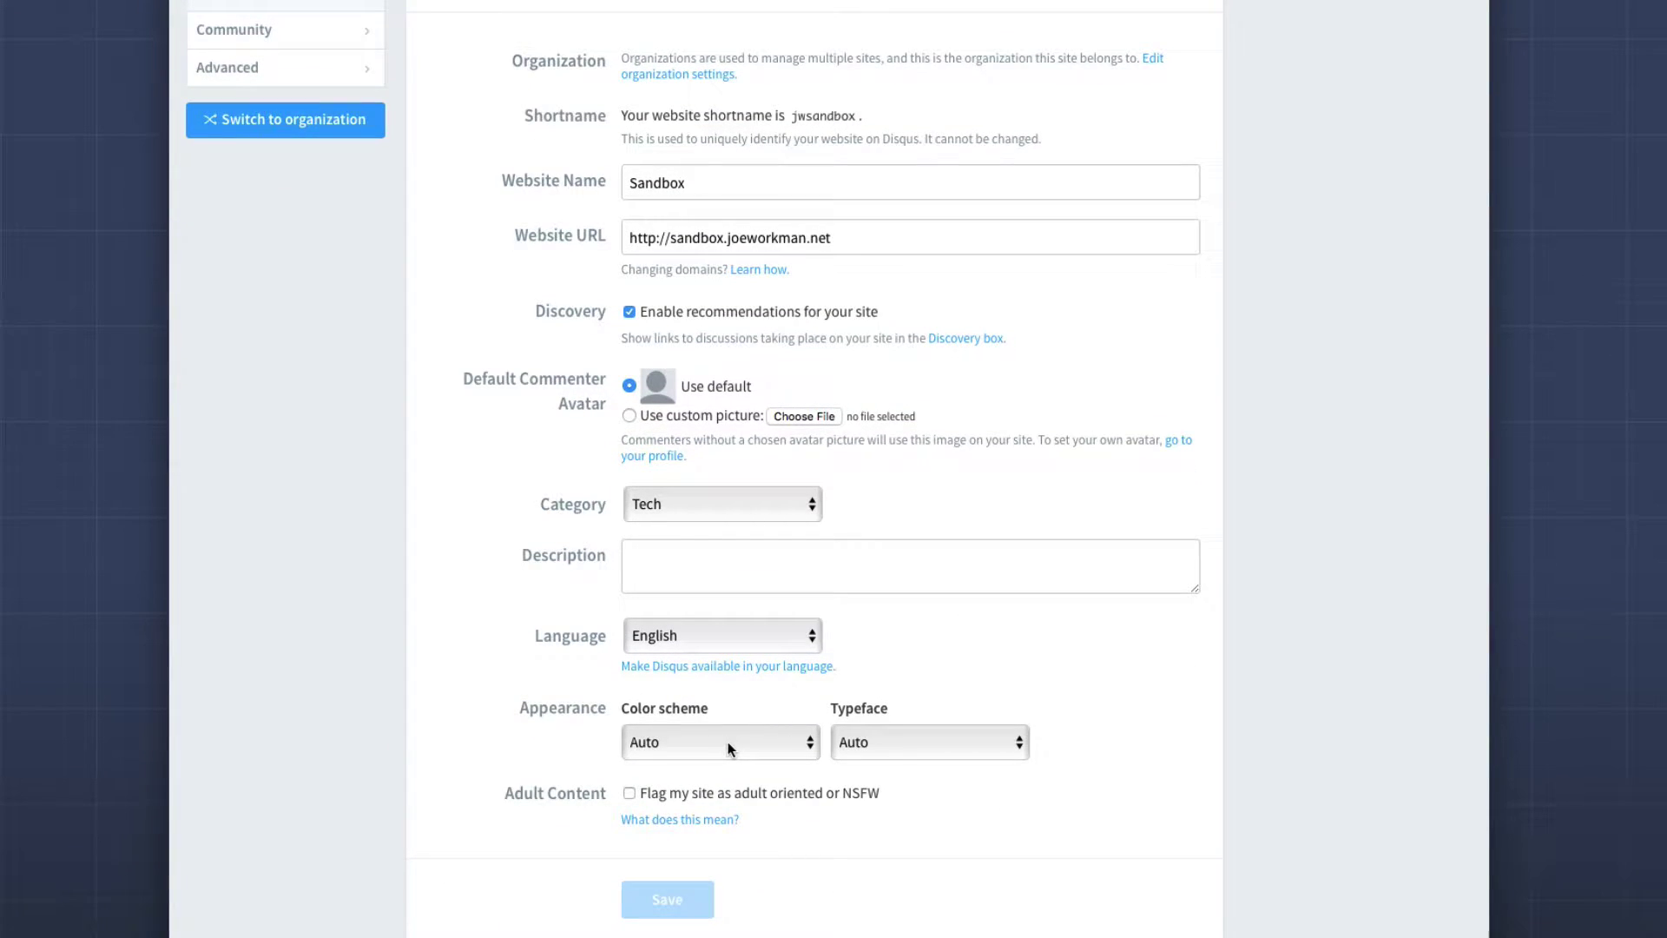
Review the colour scheme and typeface options, leaving both at Auto
left_click(728, 748)
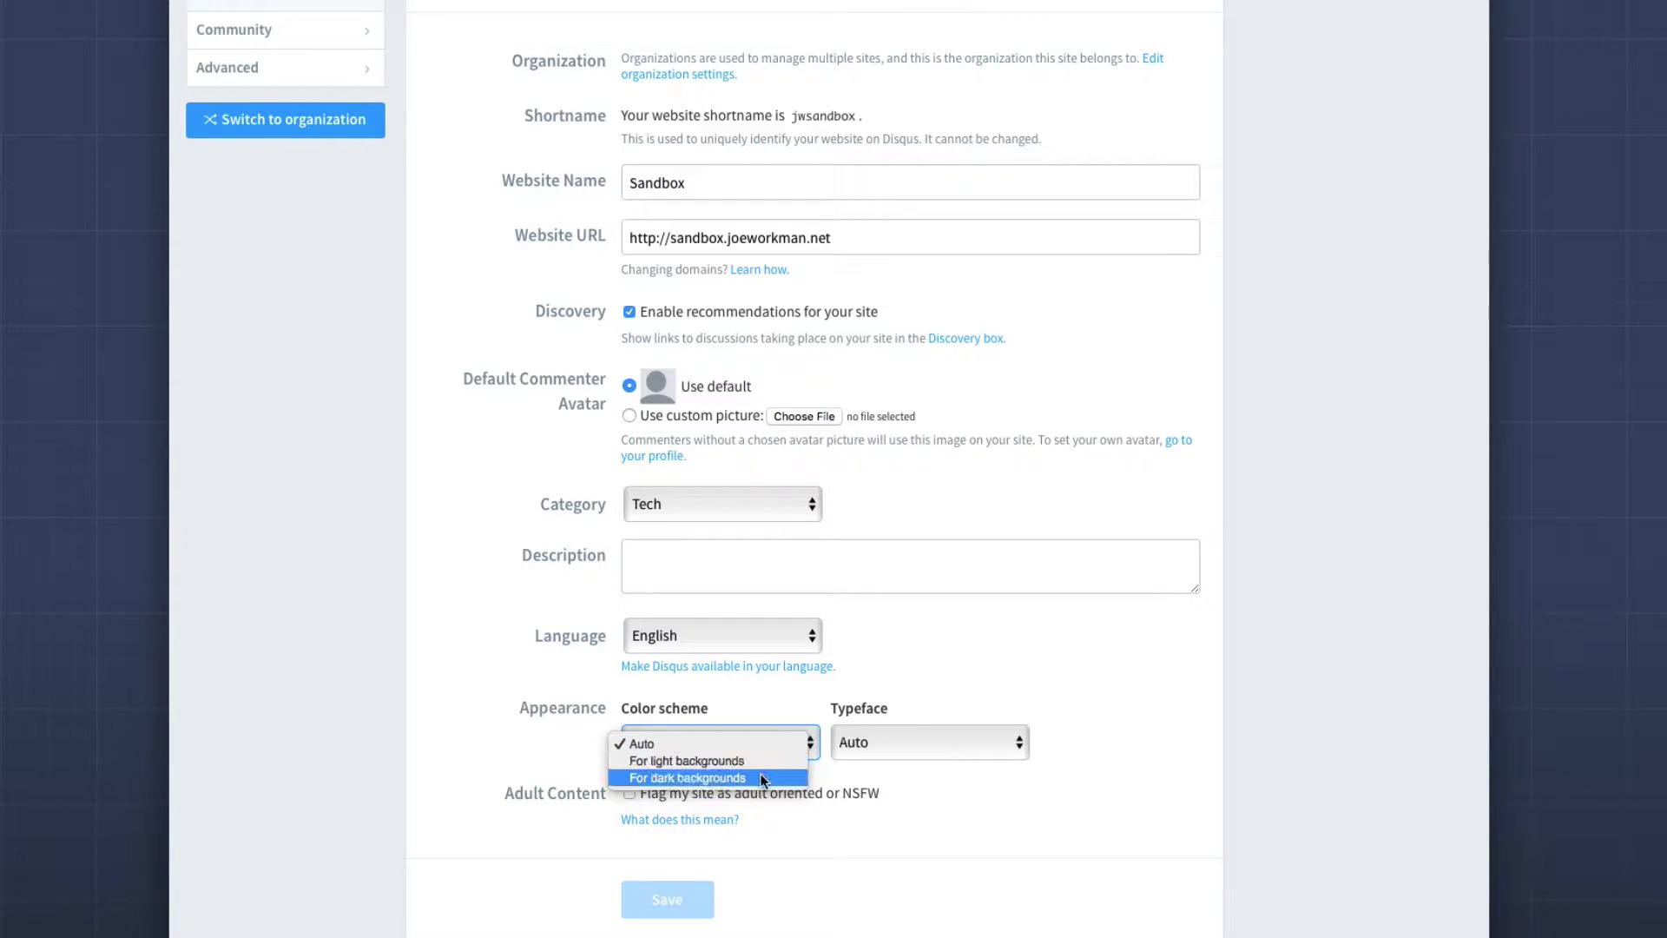
left_click(897, 673)
left_click(898, 737)
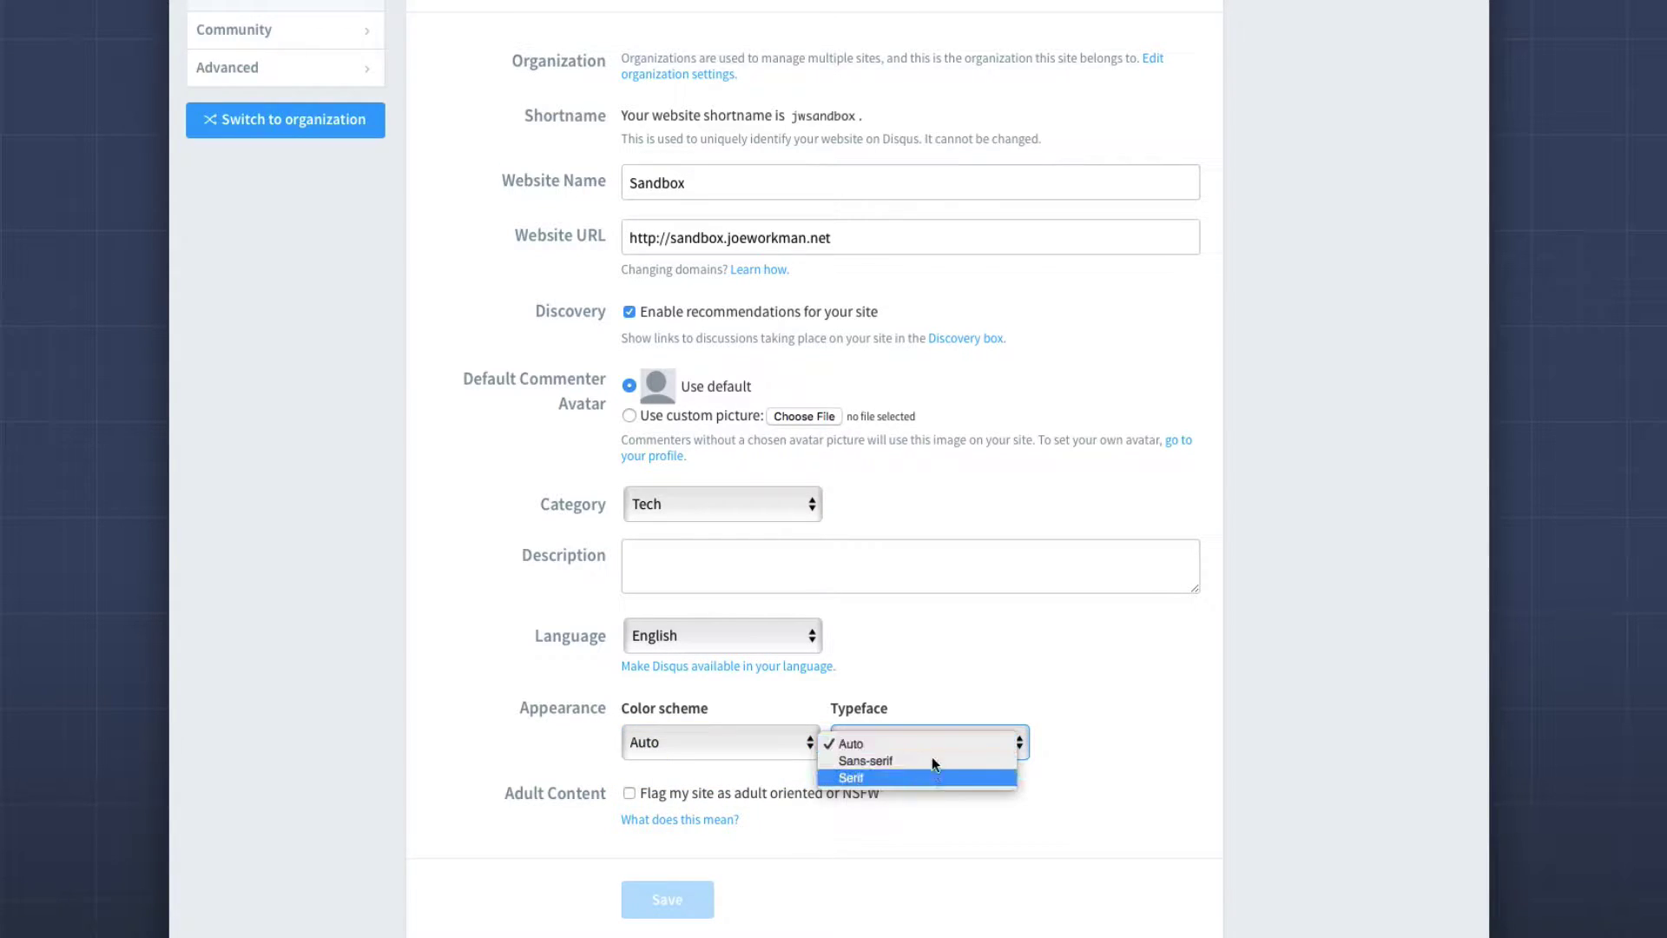
key("Escape")
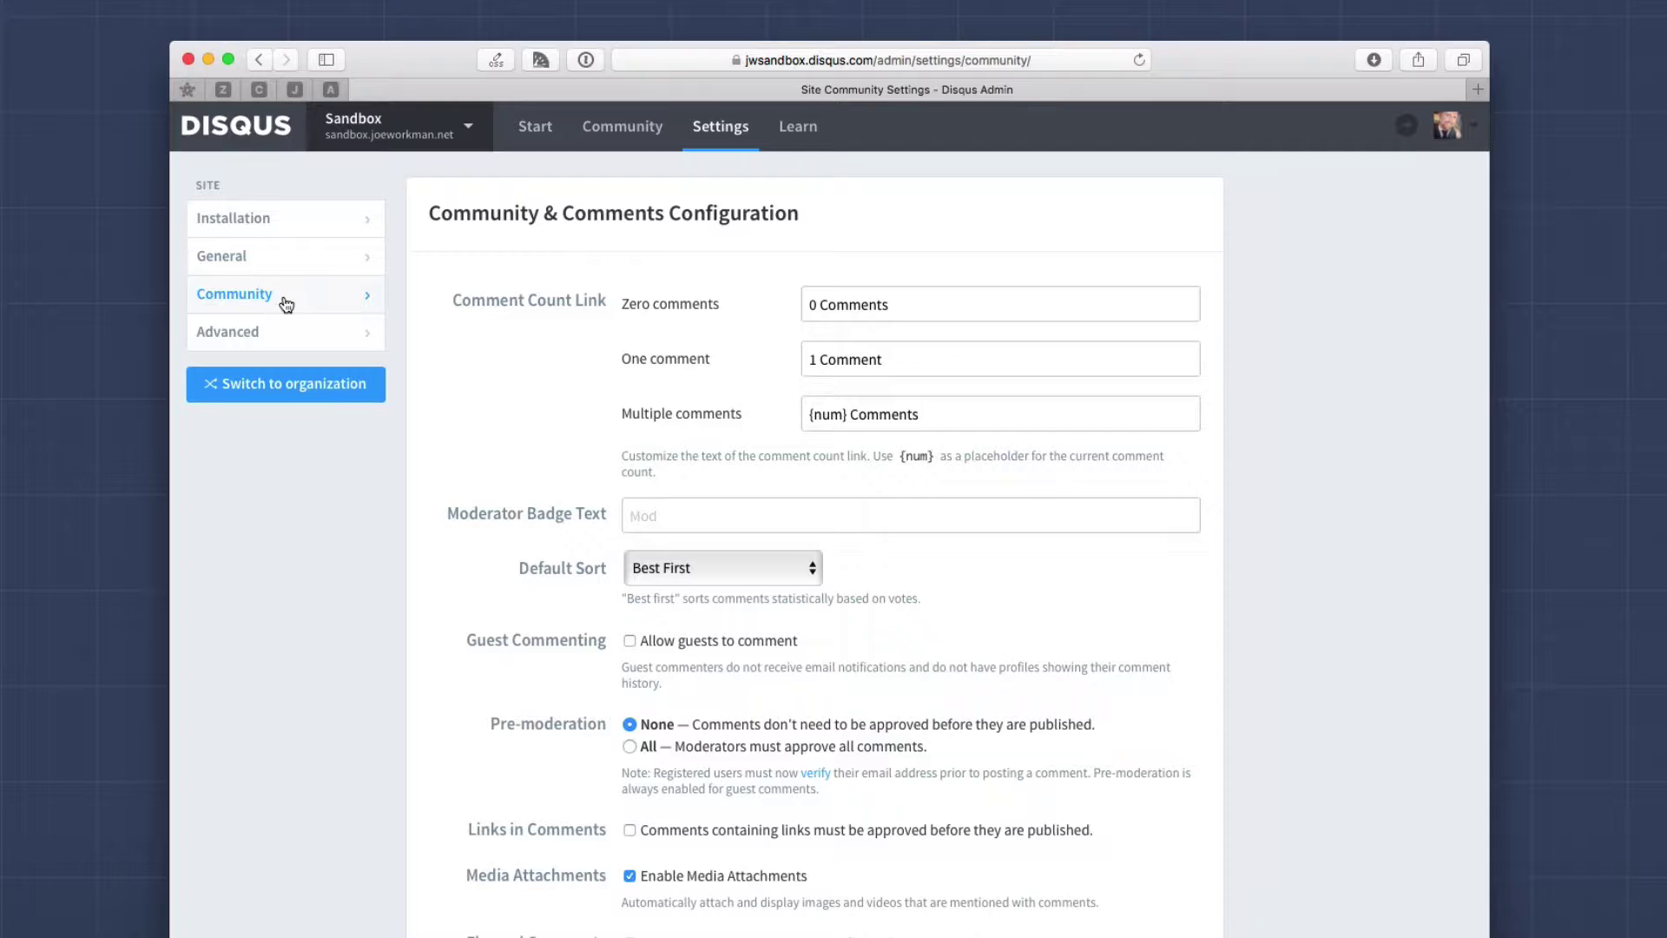
Review the comment count link wording for zero, one and multiple comments
left_click(944, 301)
left_click(945, 364)
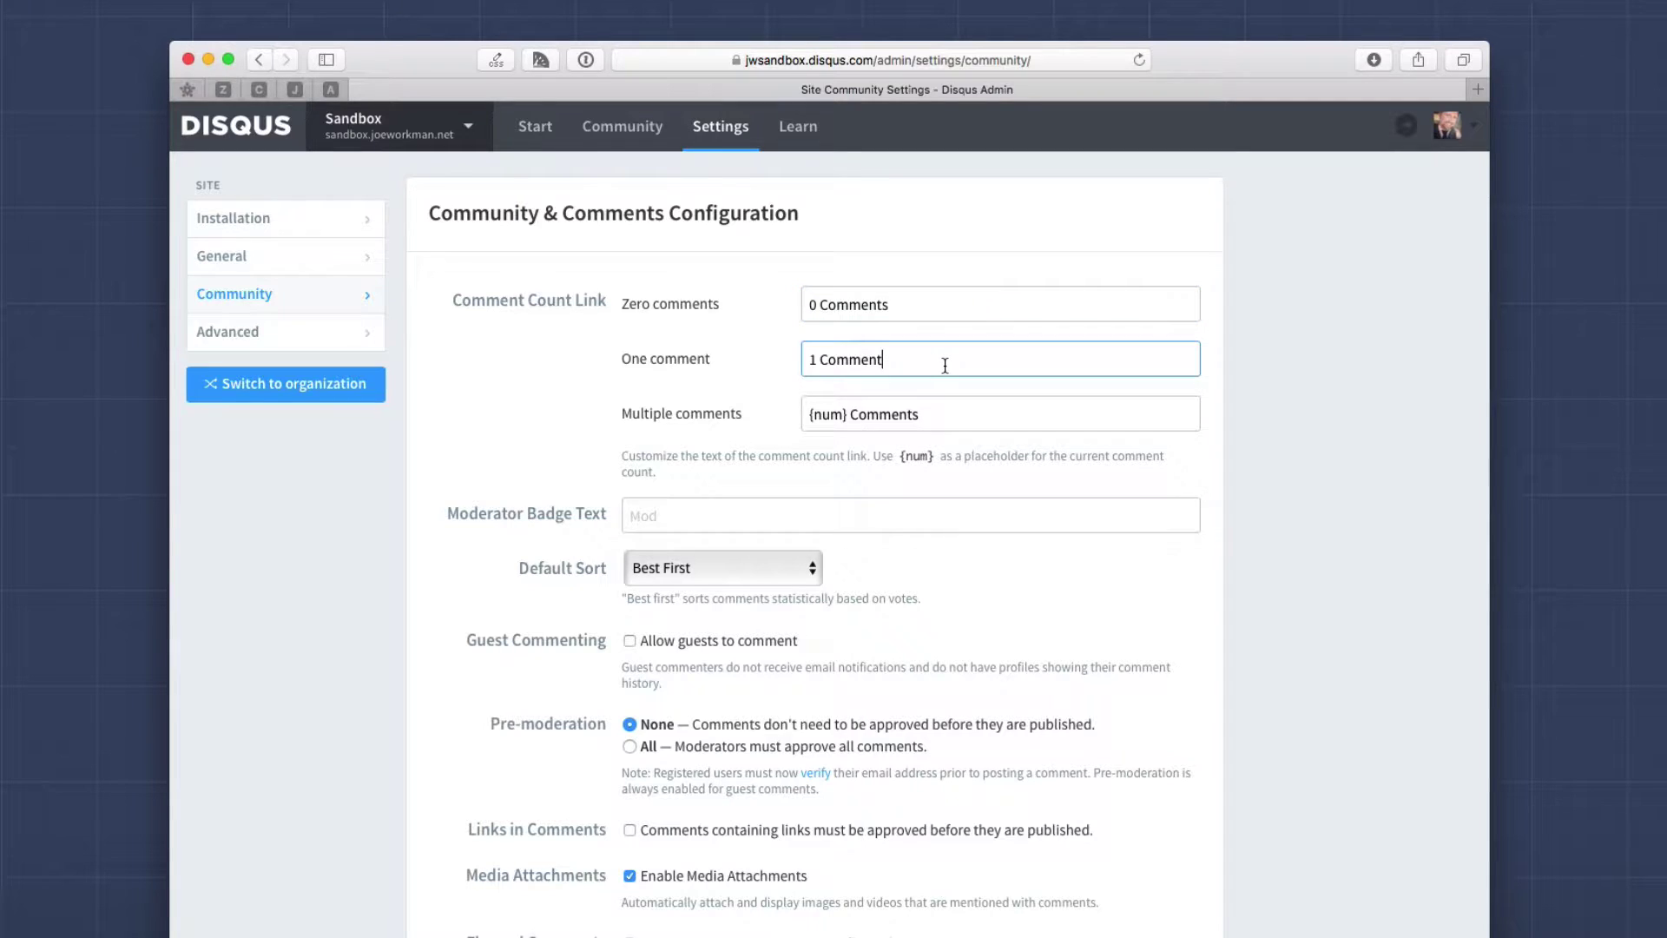
left_click(944, 415)
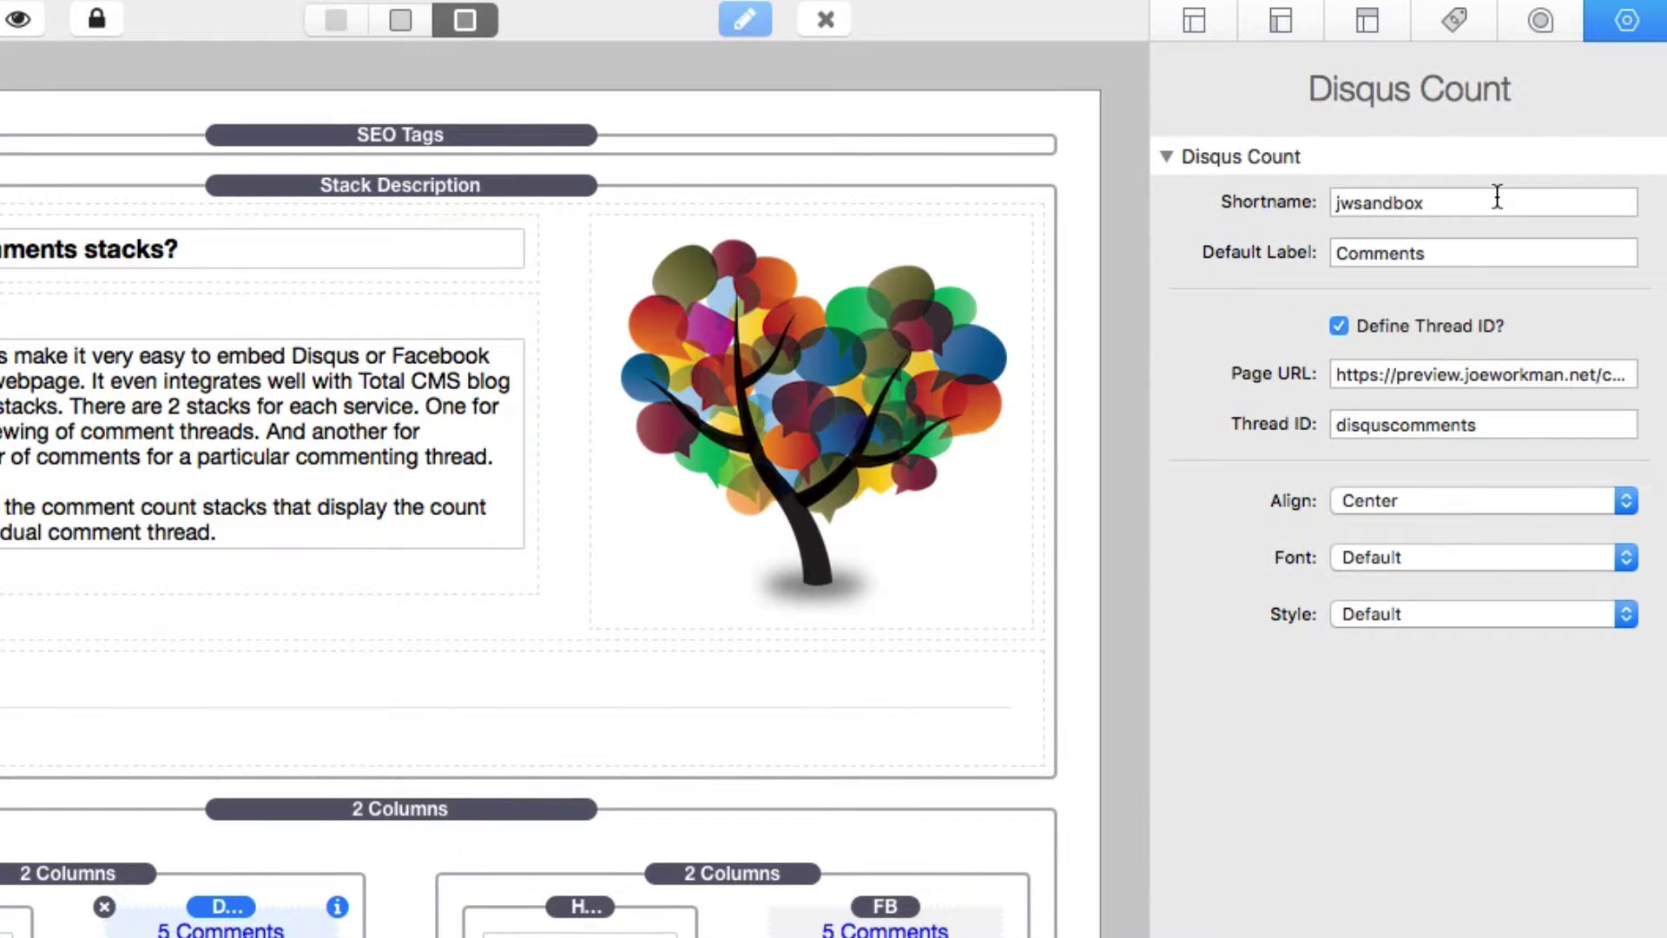
left_click(1496, 197)
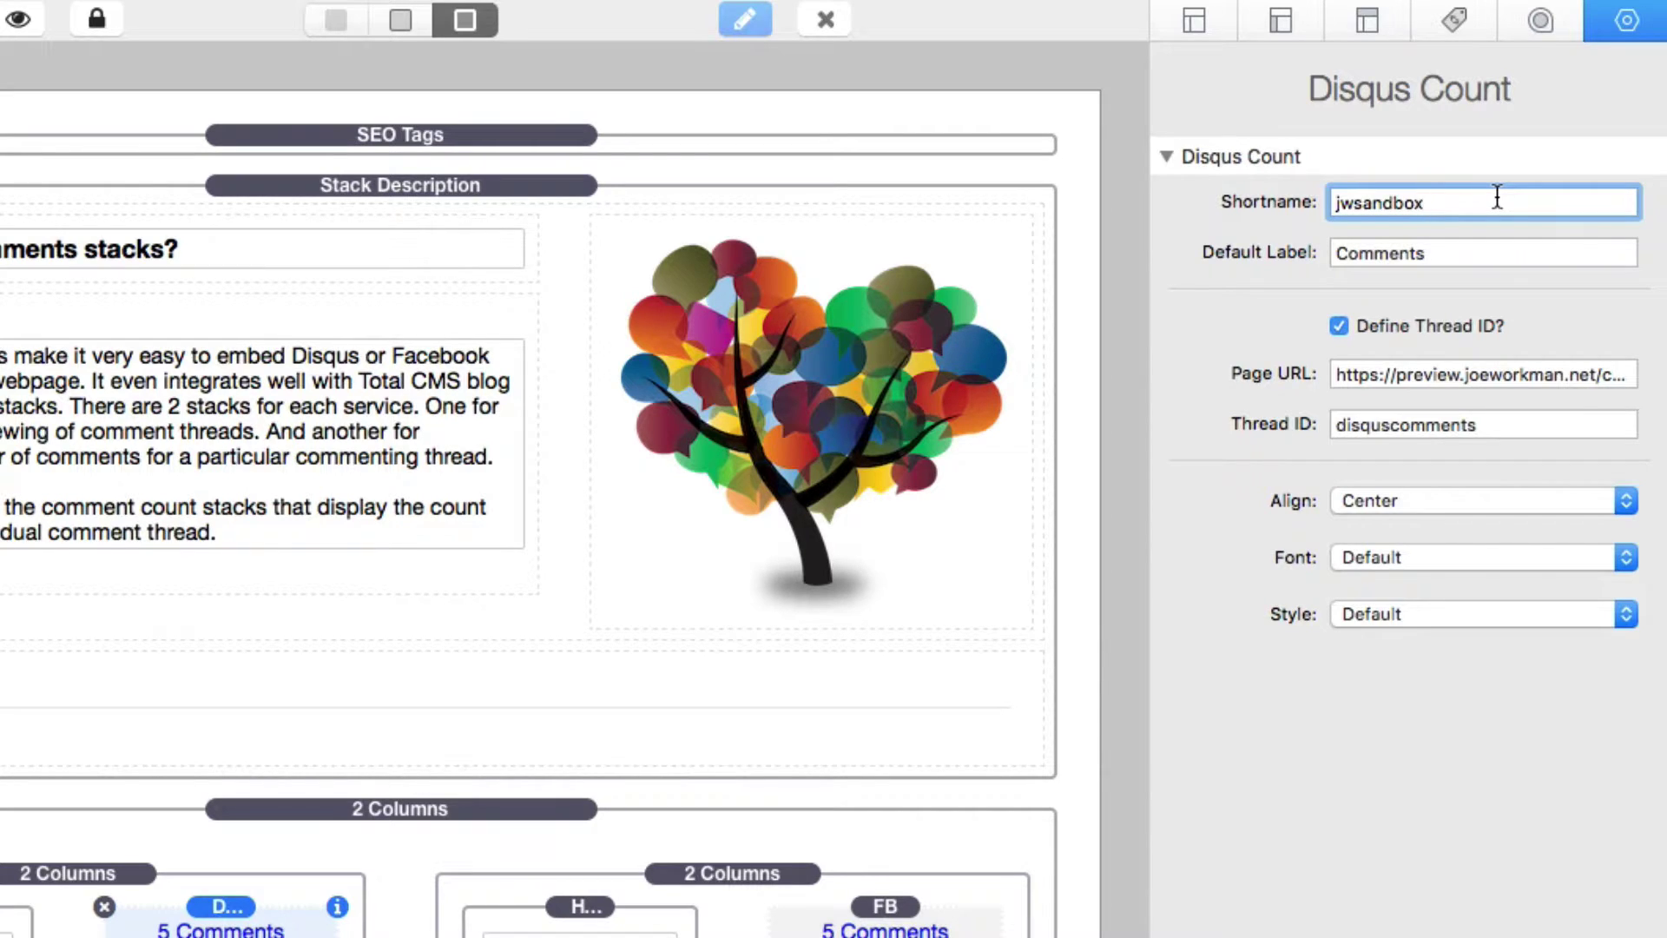
left_click(1497, 257)
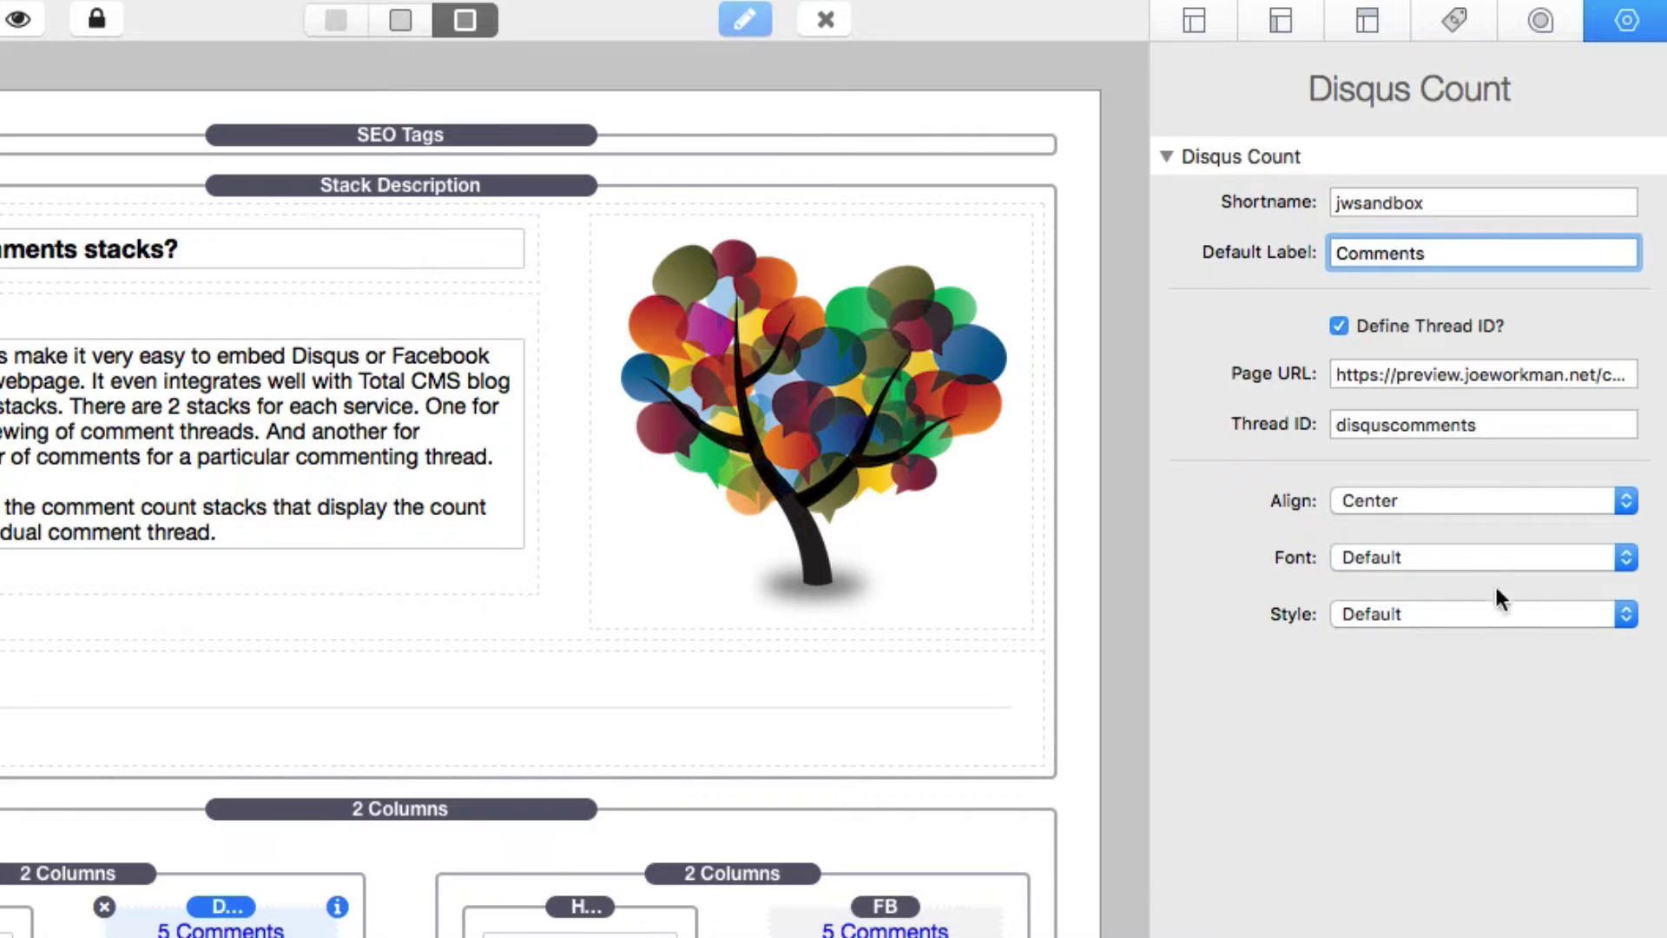
Keep the Disqus Count's alignment at Center and font at Default, and set its style to Custom
left_click(1512, 423)
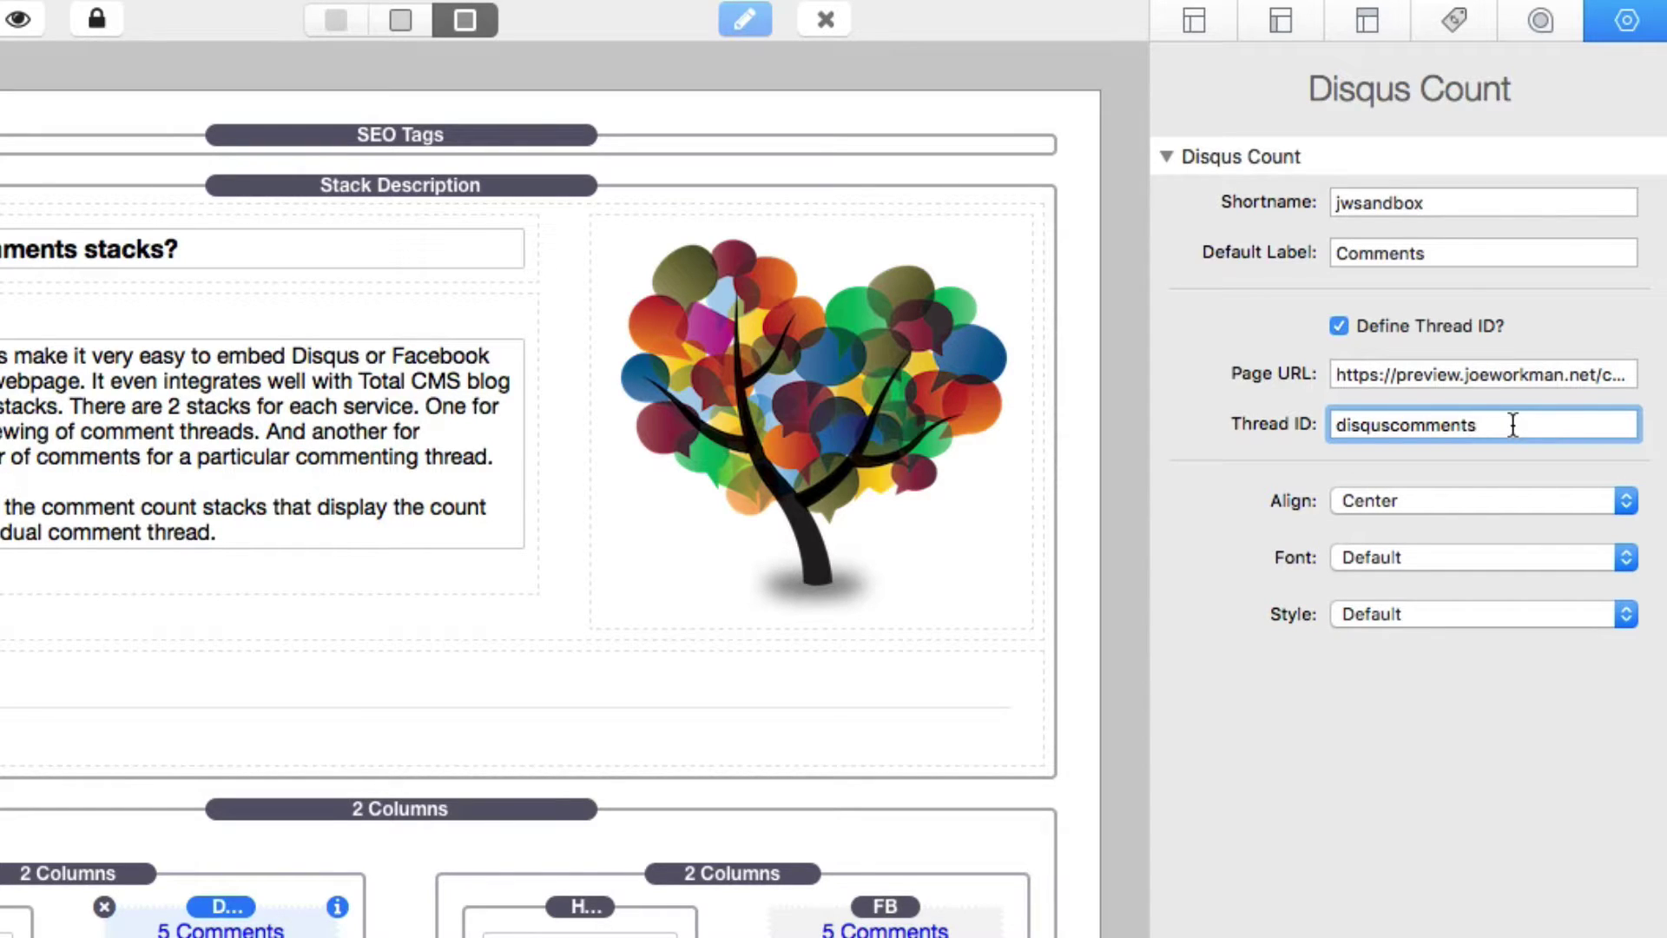
left_click(1502, 506)
left_click(1221, 533)
left_click(1425, 552)
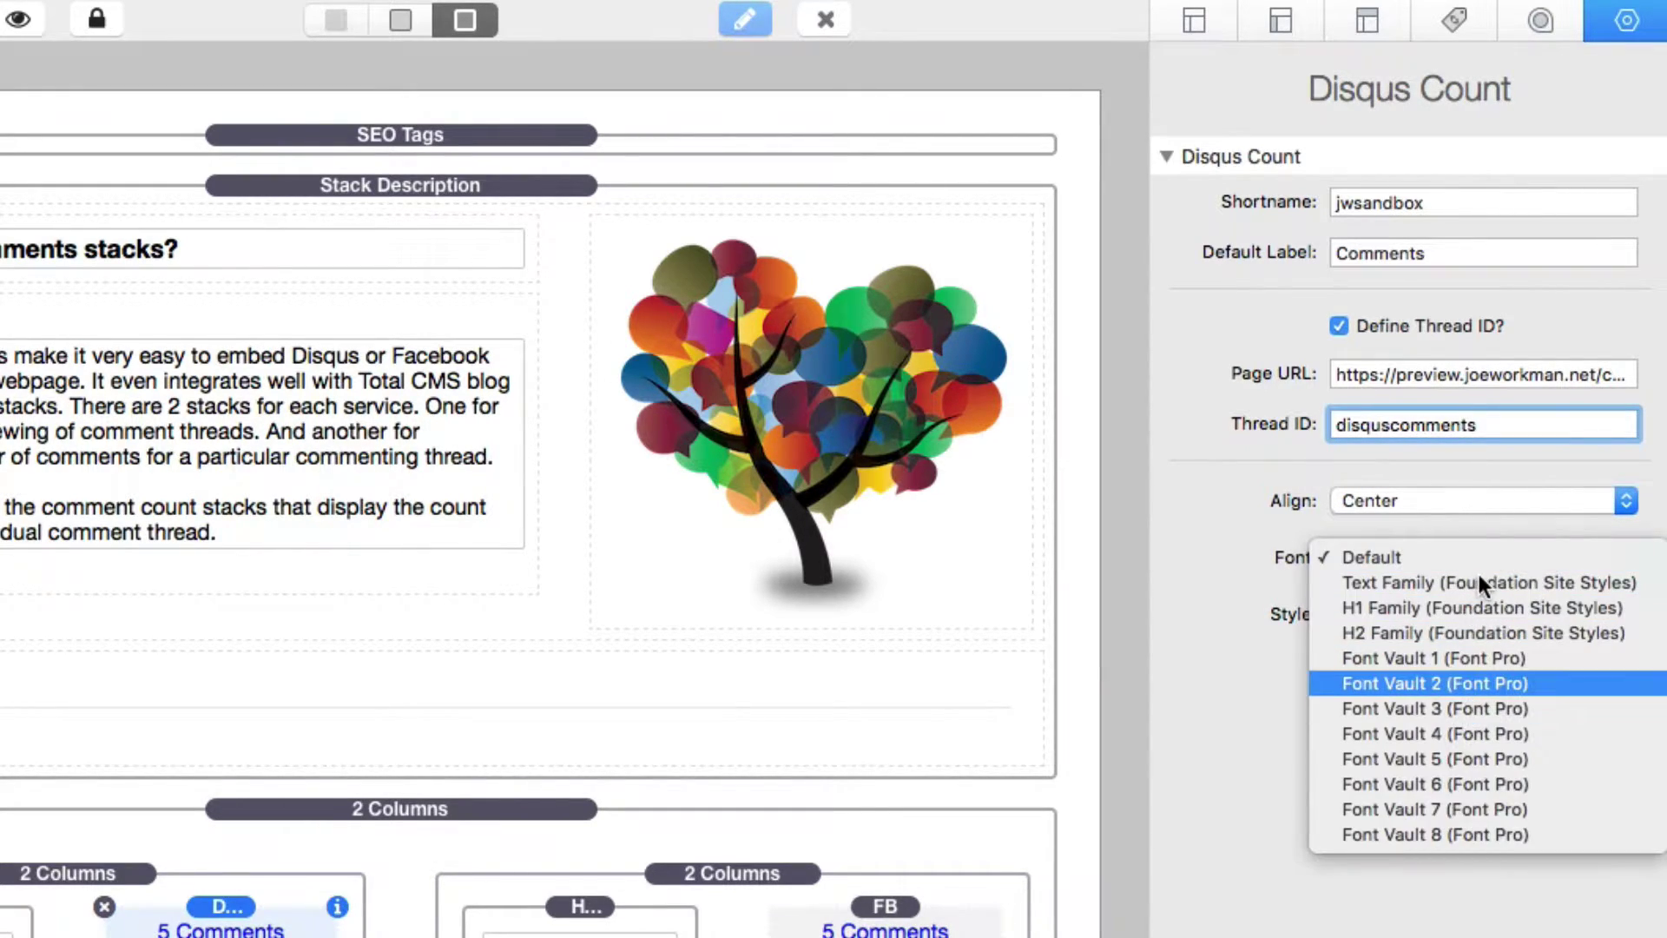
left_click(1222, 565)
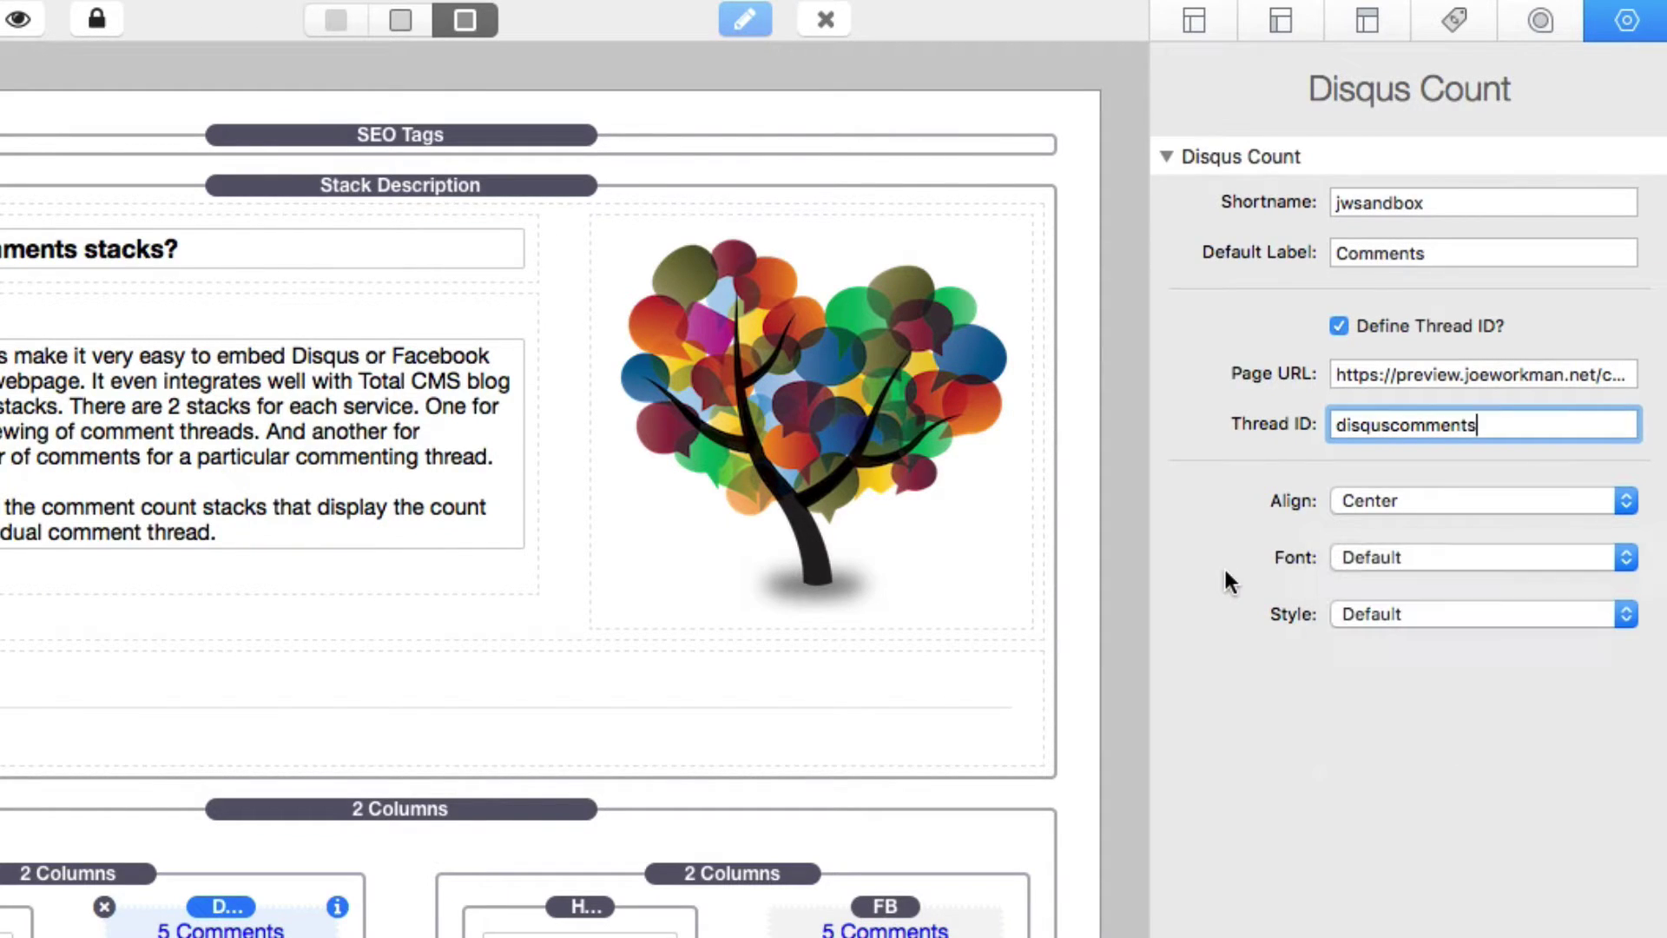
left_click(1434, 549)
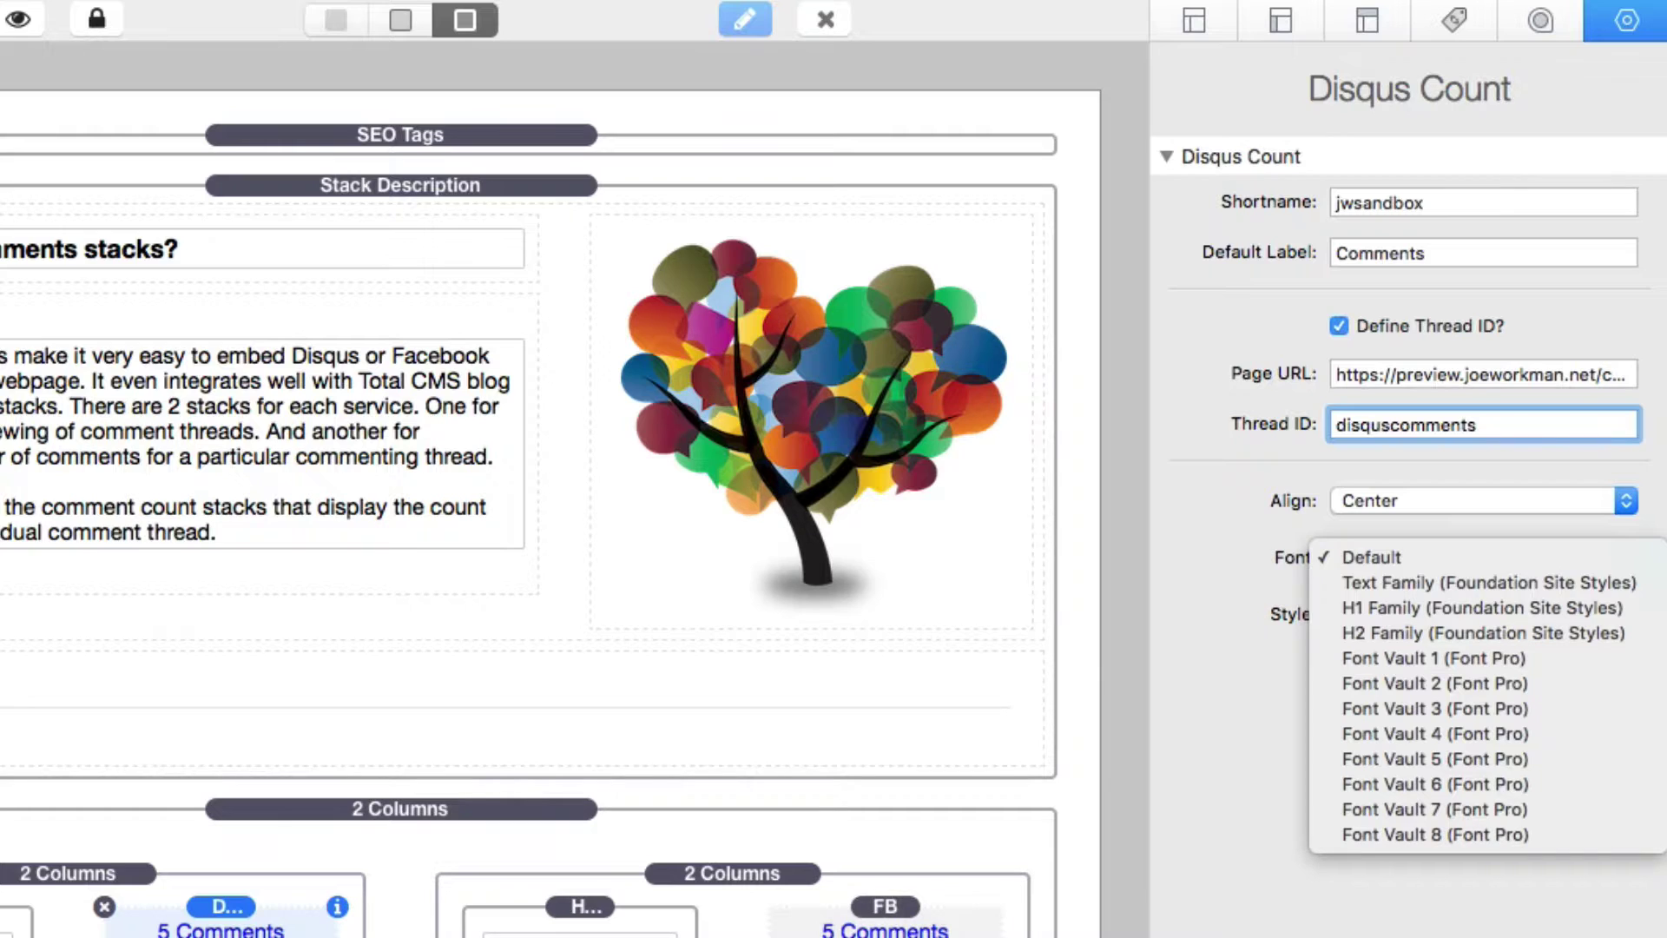
key("Escape")
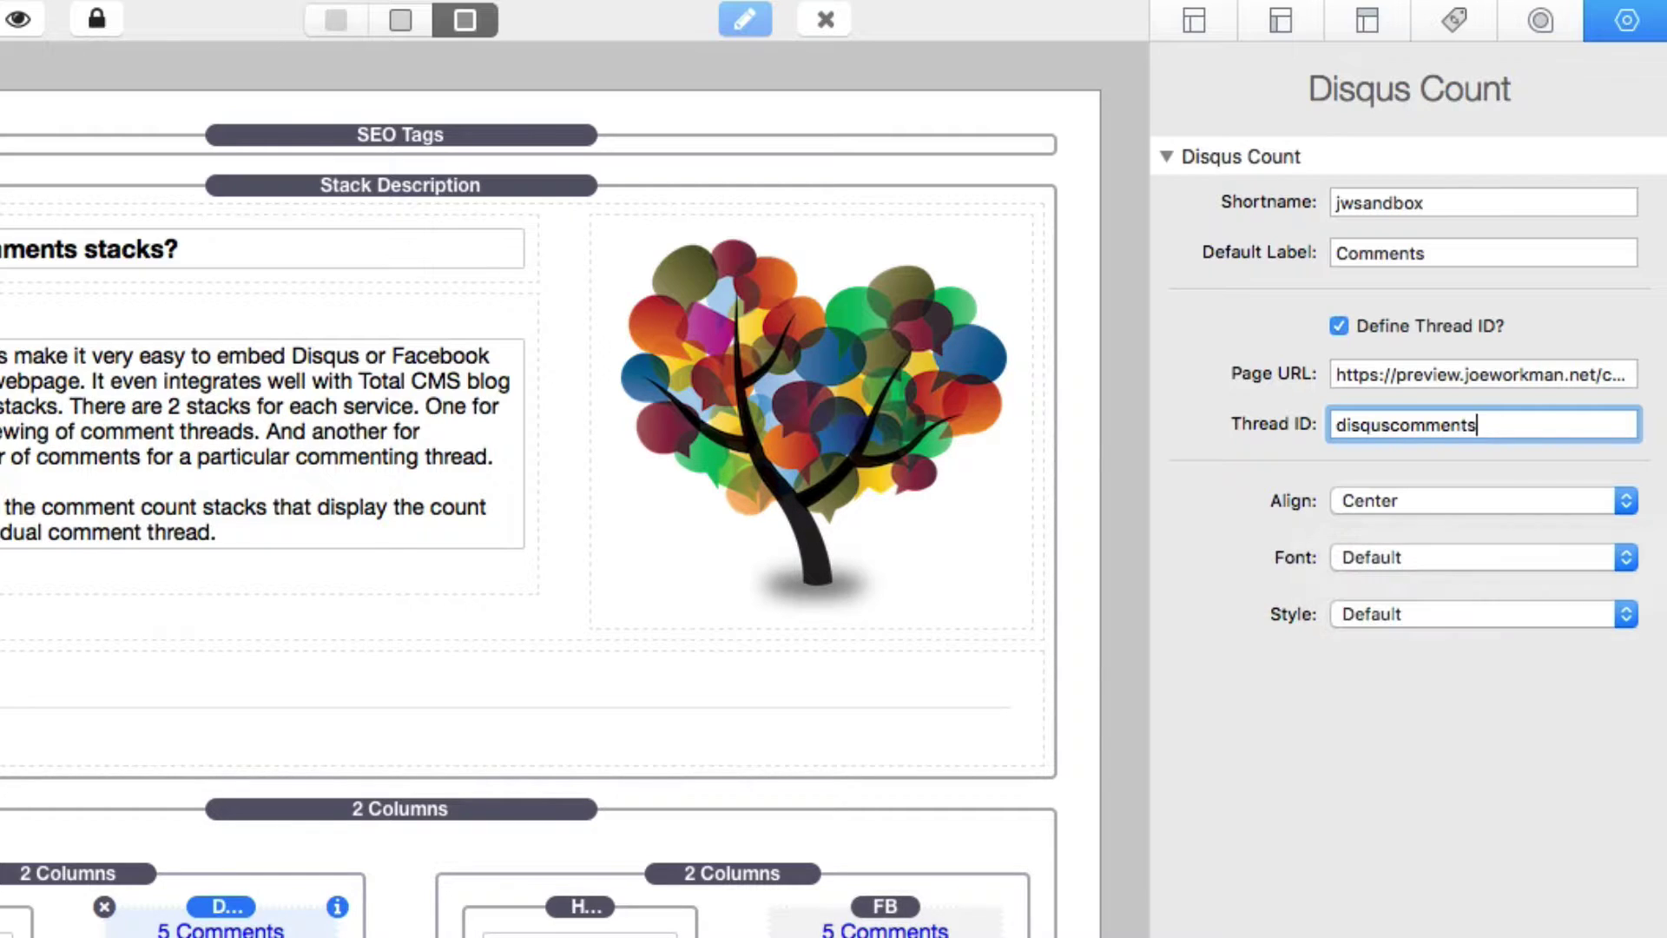
left_click(1386, 615)
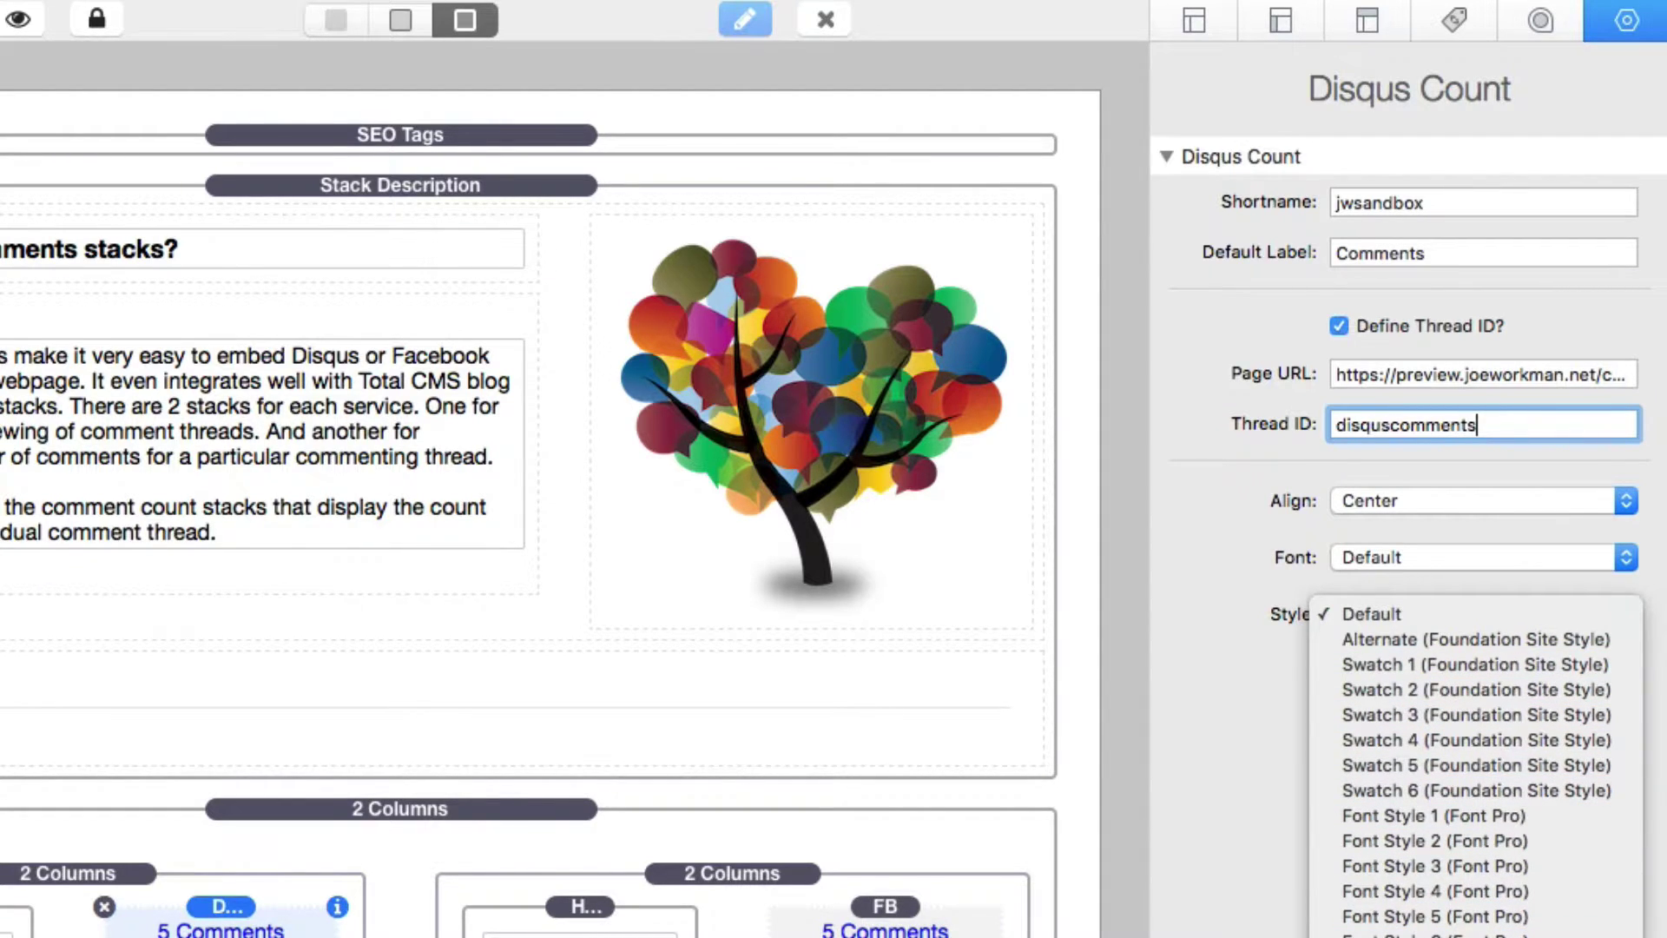
left_click(1389, 927)
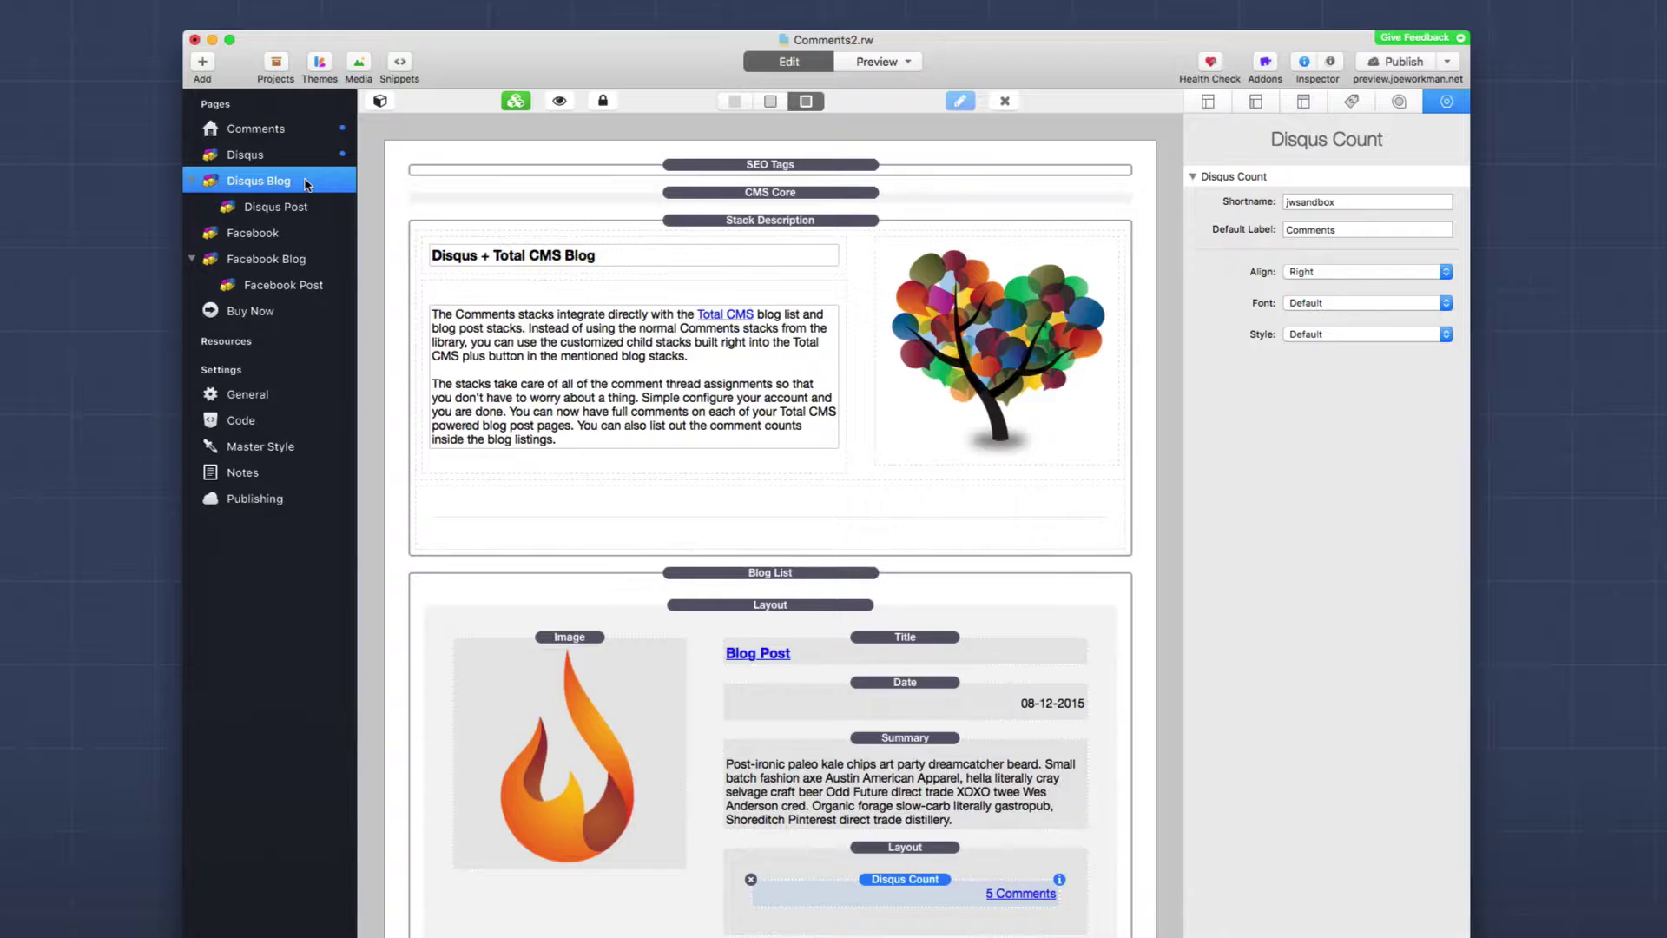
Select the Blog List and its Disqus Count, then bring up the blog list's add-parts menu
scroll(773, 438, "down", 3)
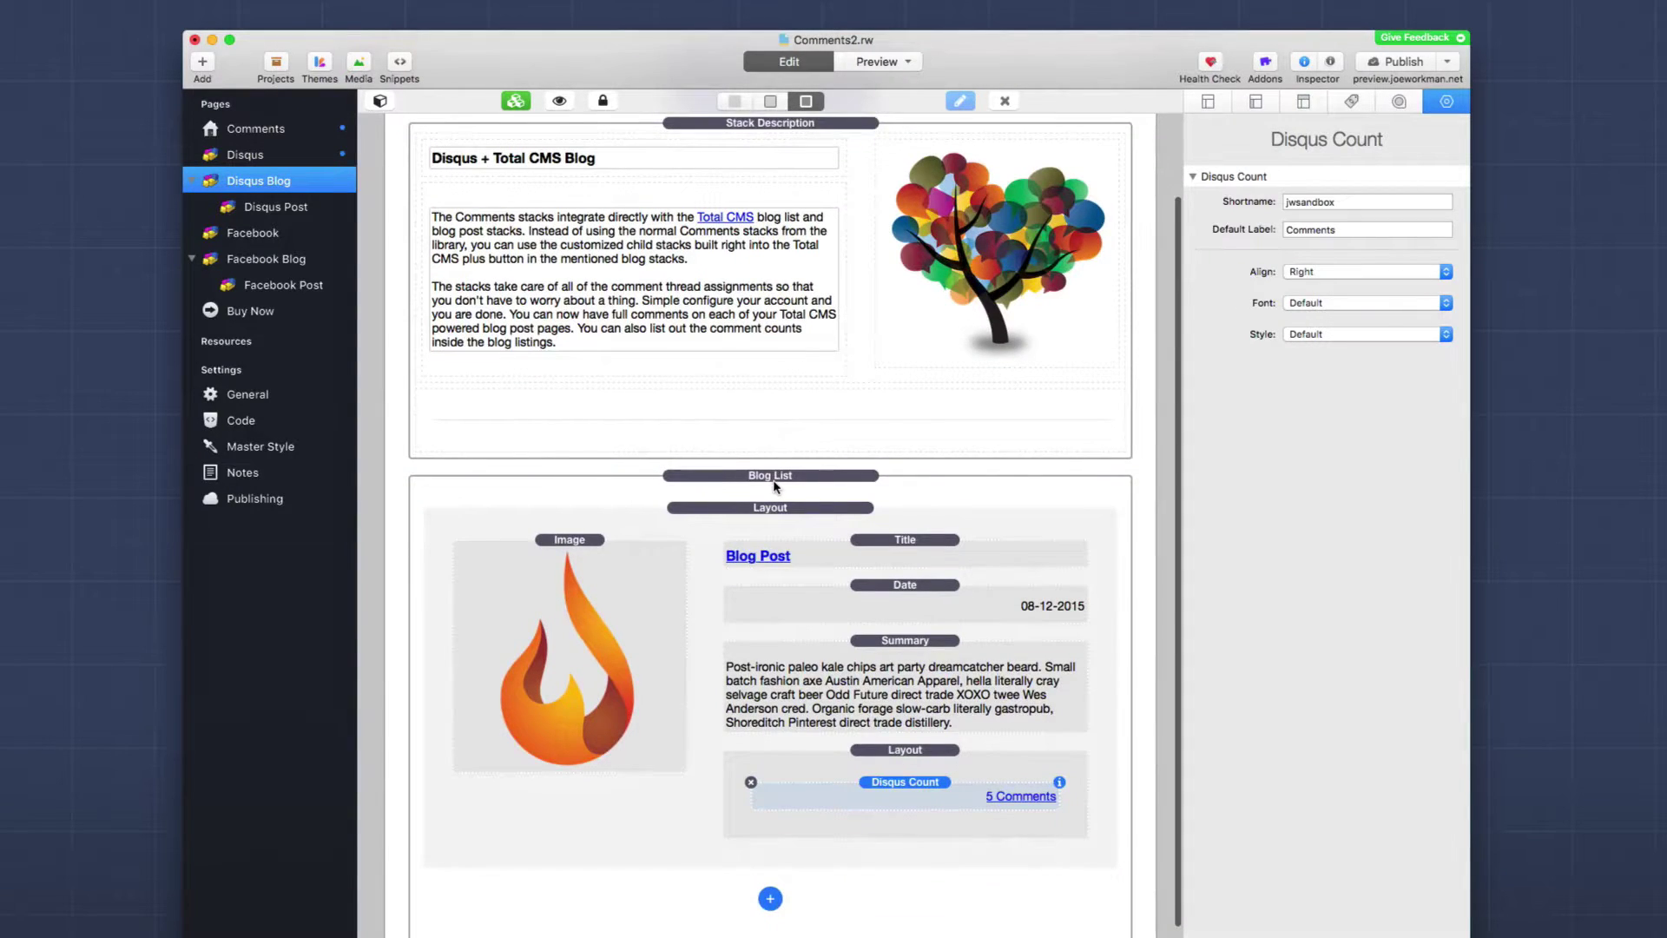
left_click(772, 478)
scroll(773, 479, "down", 1)
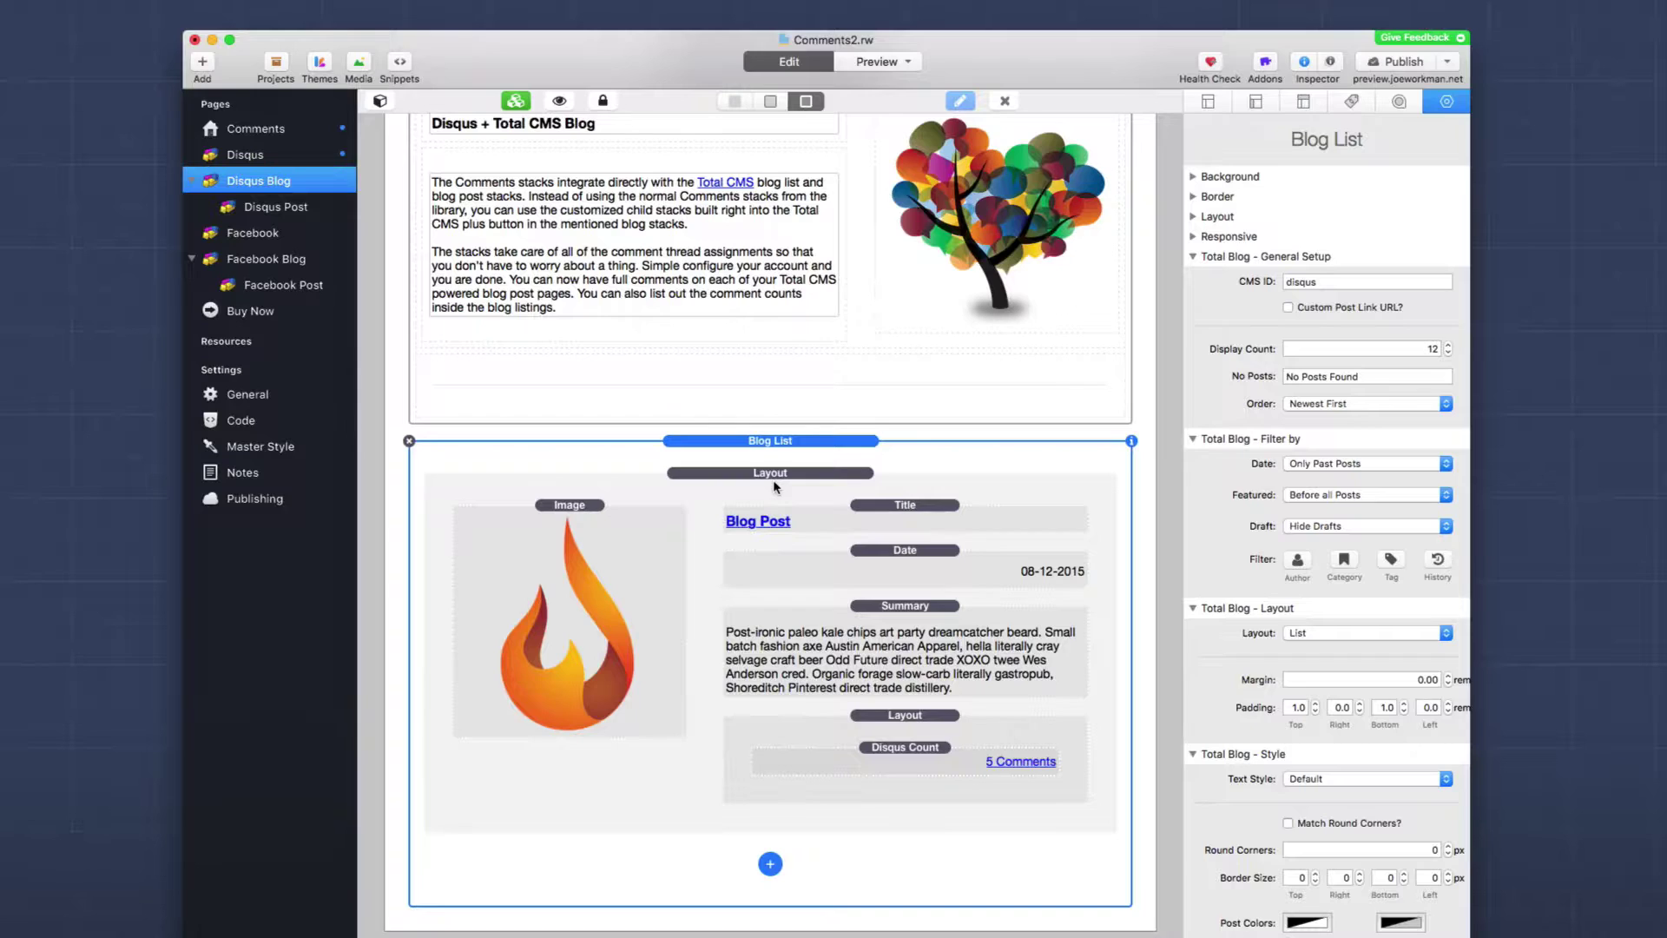
left_click(889, 761)
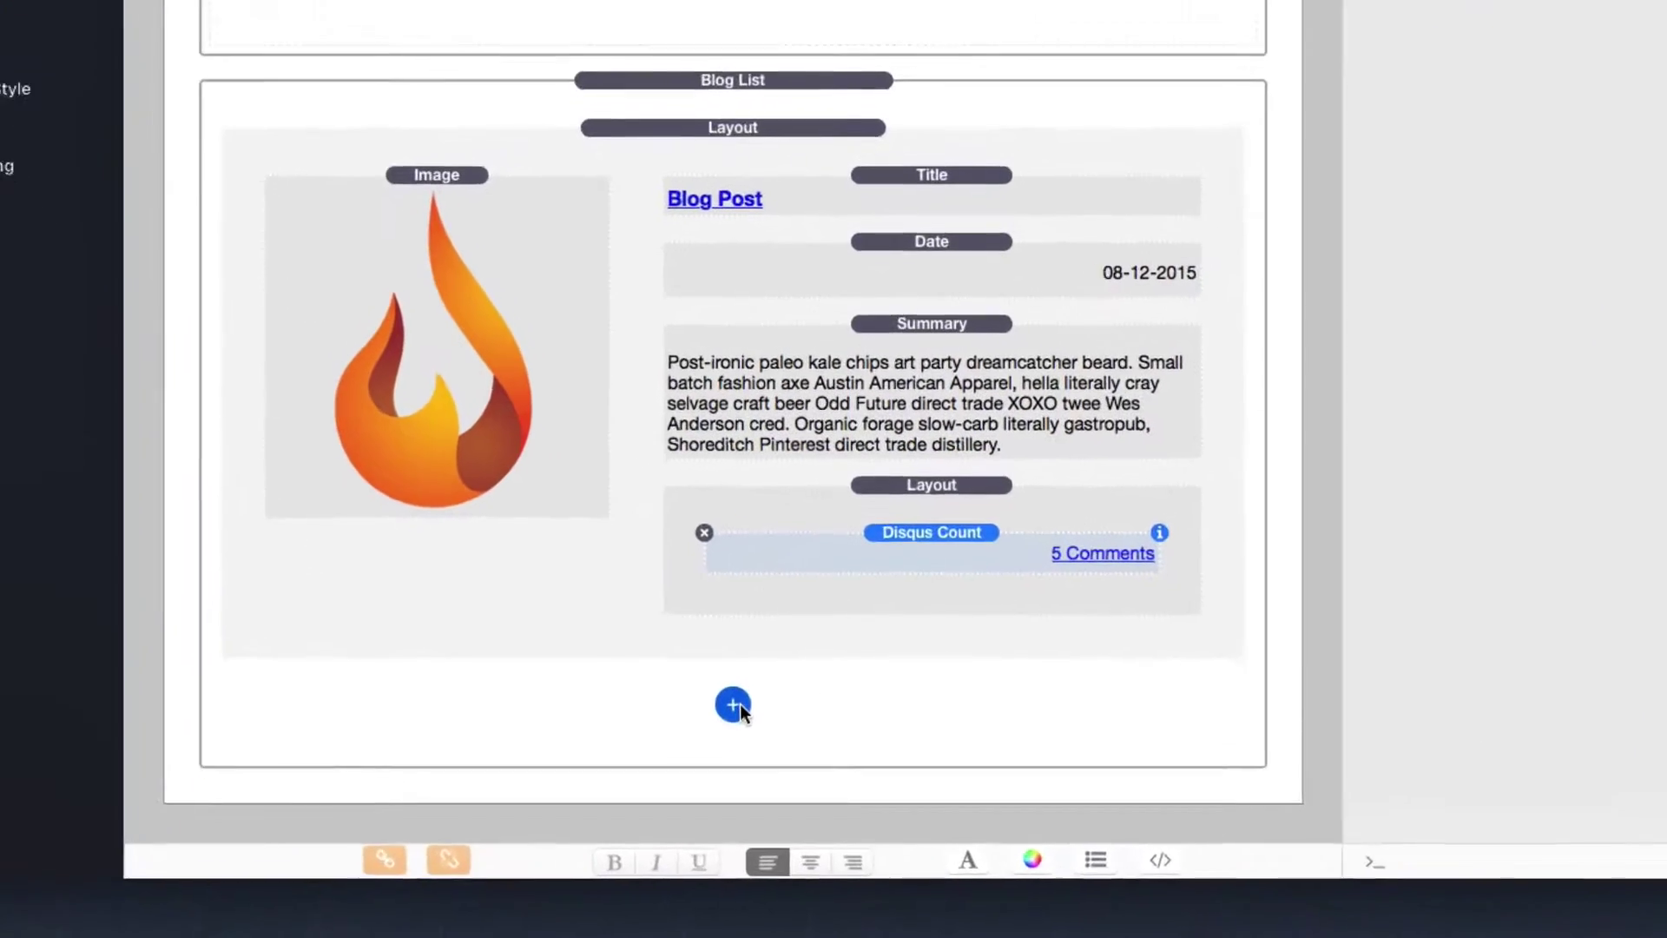
left_click(771, 863)
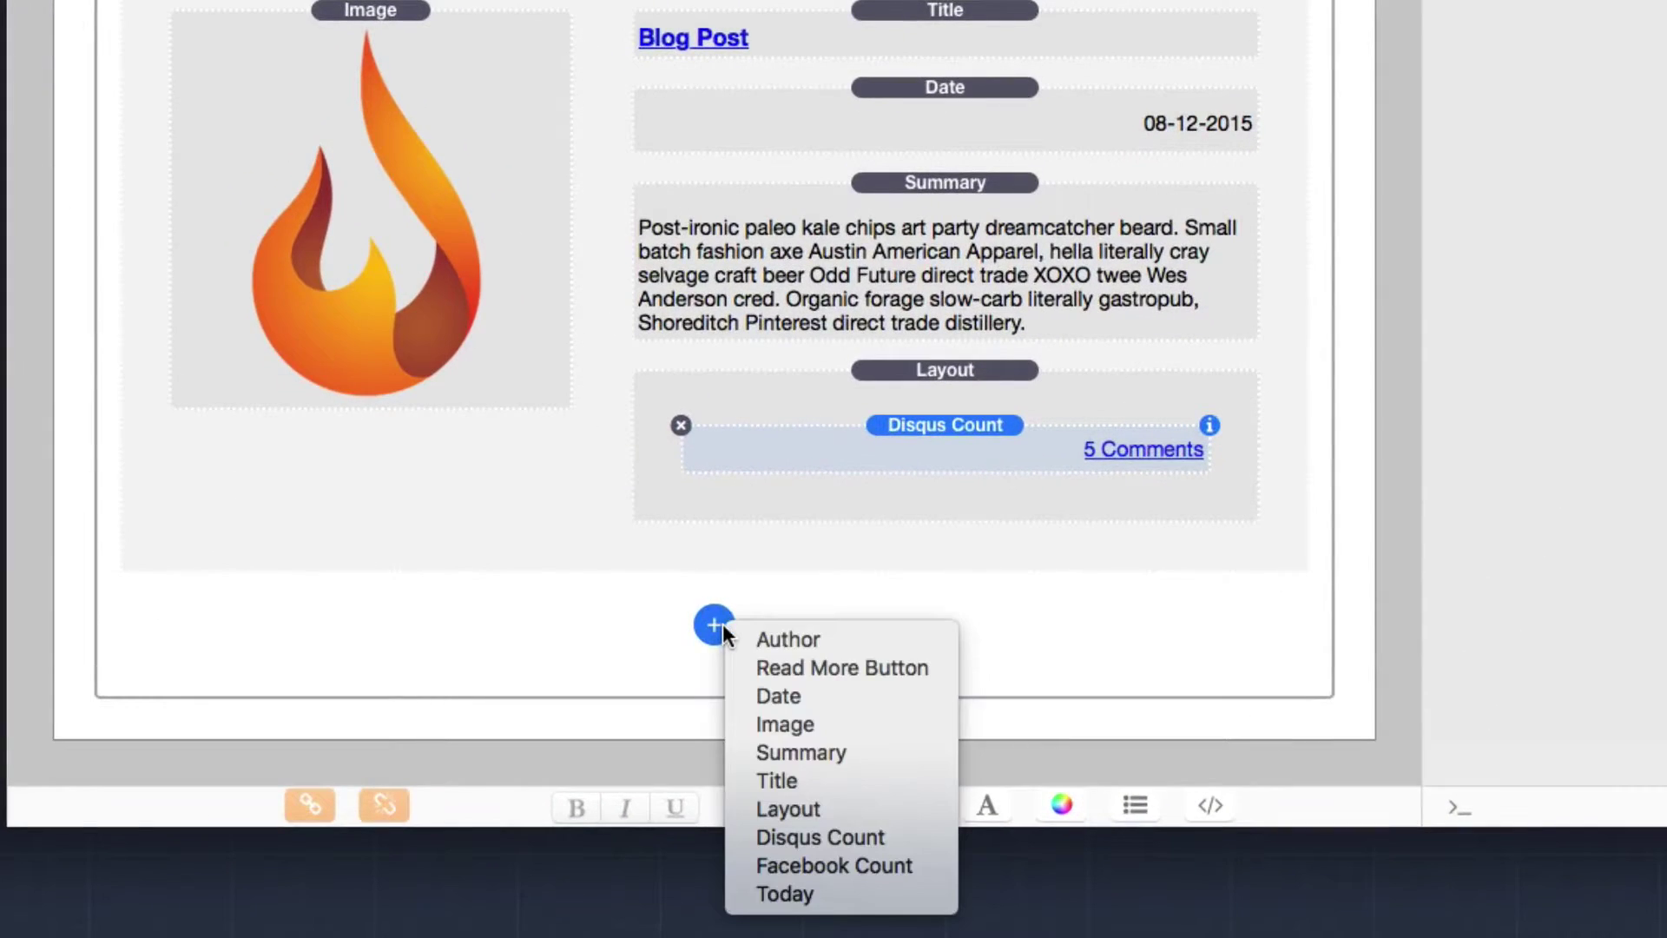
Add a Disqus Count to the blog list layout and check its shortname, jwsandbox
left_click(893, 838)
left_click(927, 438)
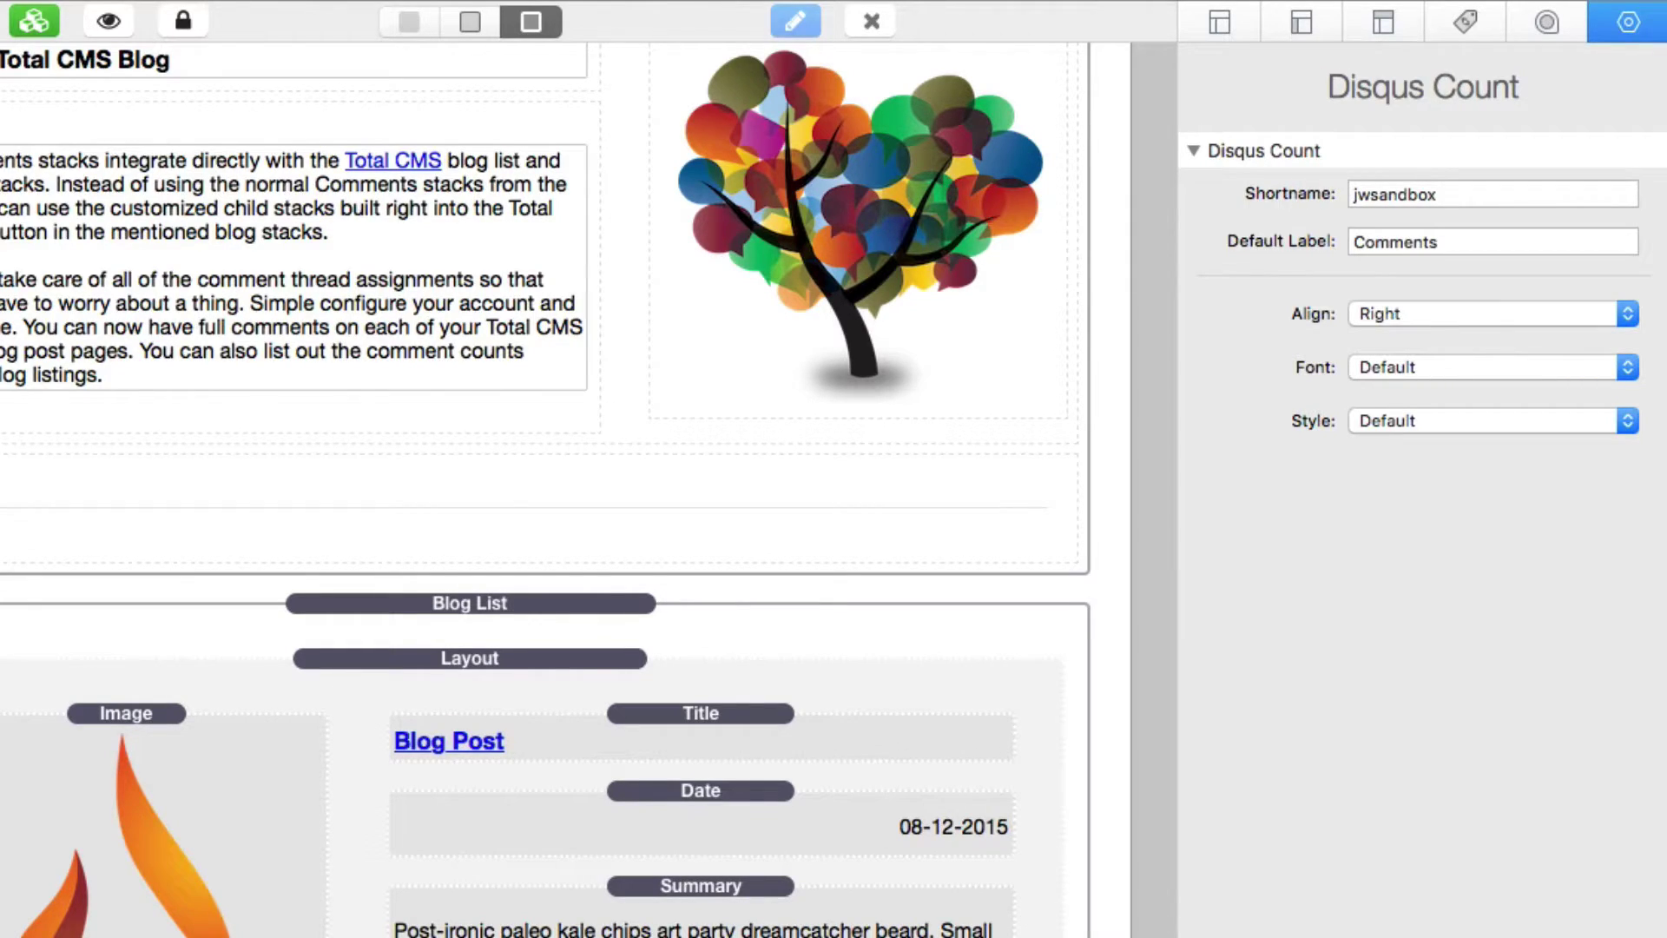
left_click(1498, 198)
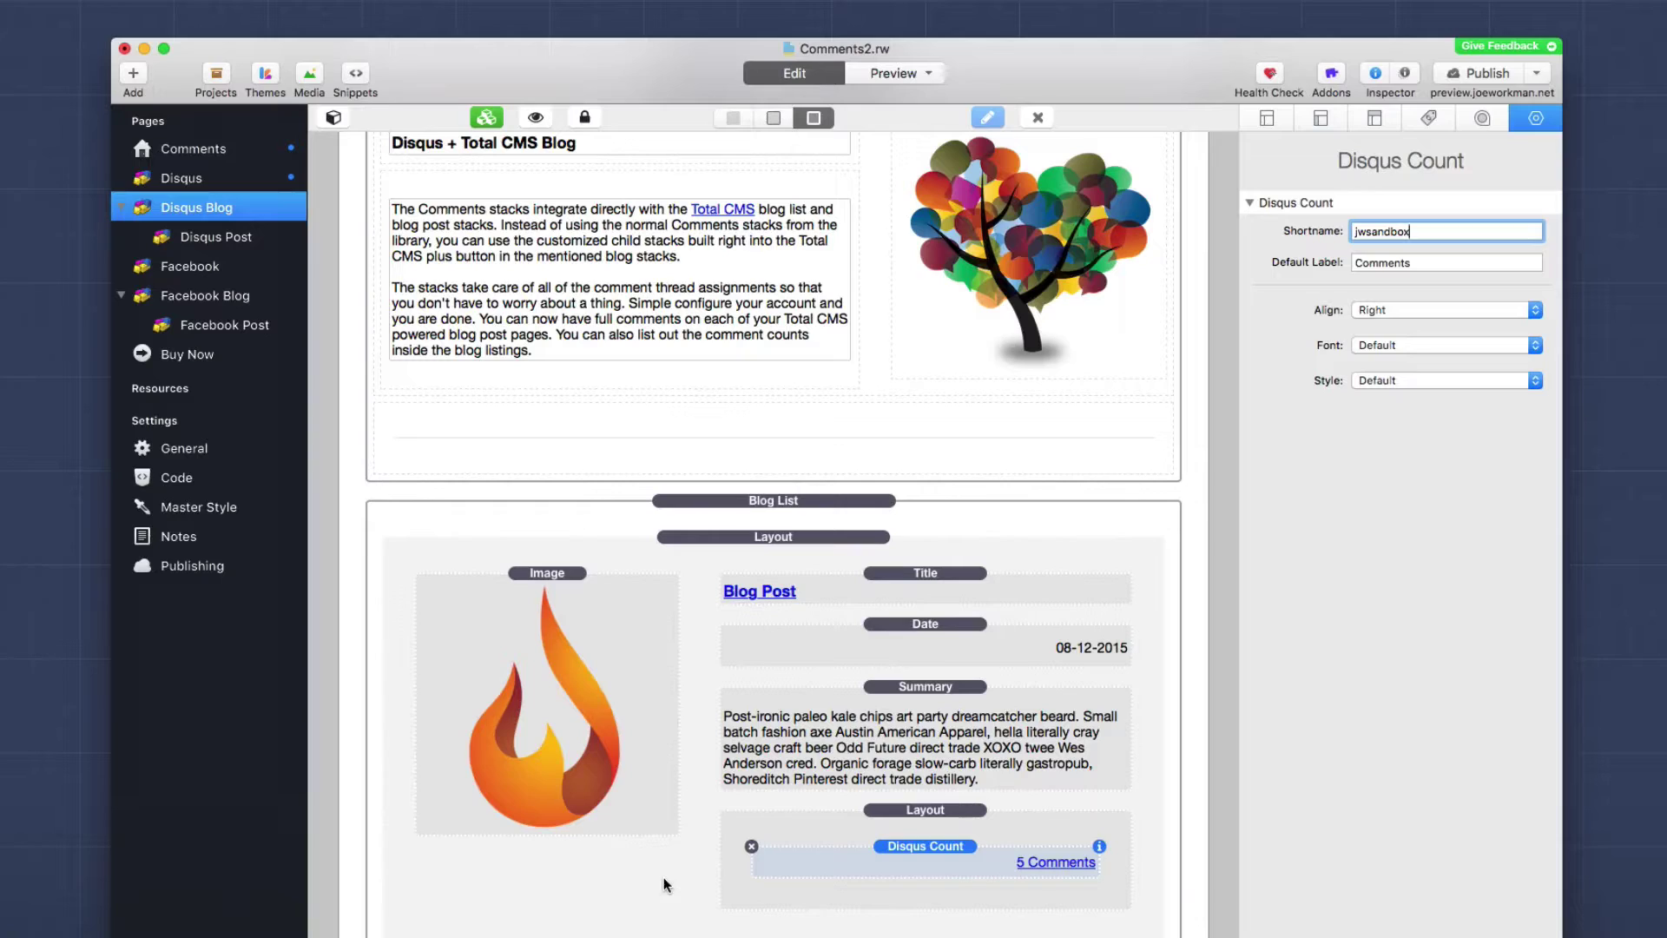
Preview the Disqus Blog page and scroll through the per-post comment counts
key("super+r")
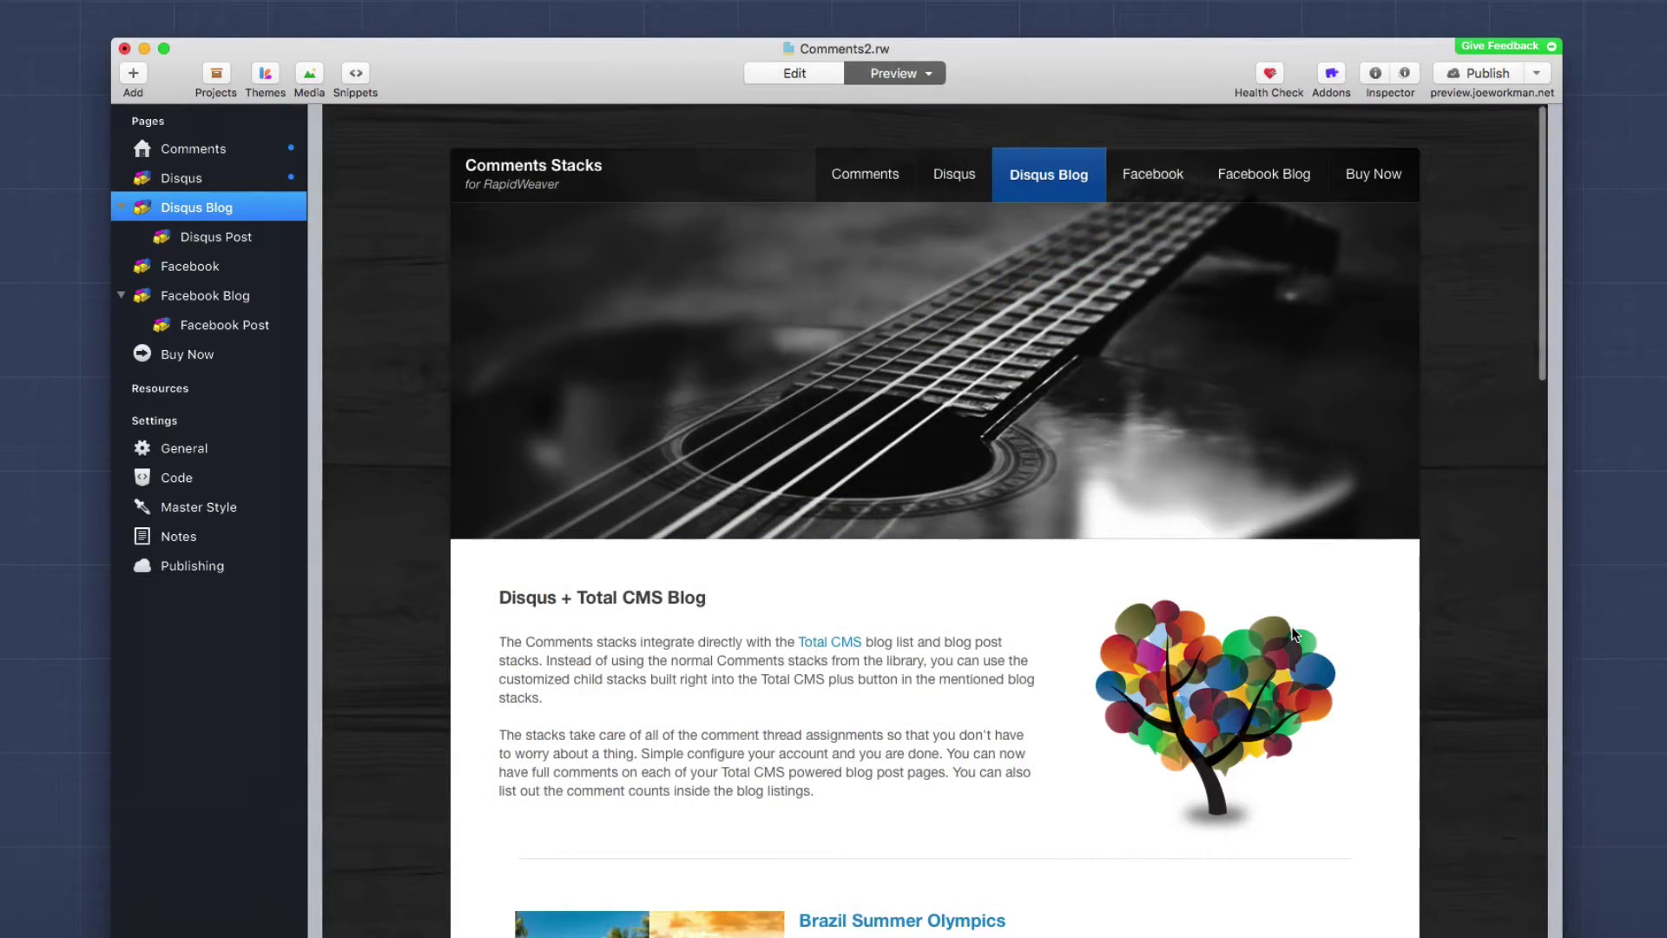
scroll(1294, 634, "down", 10)
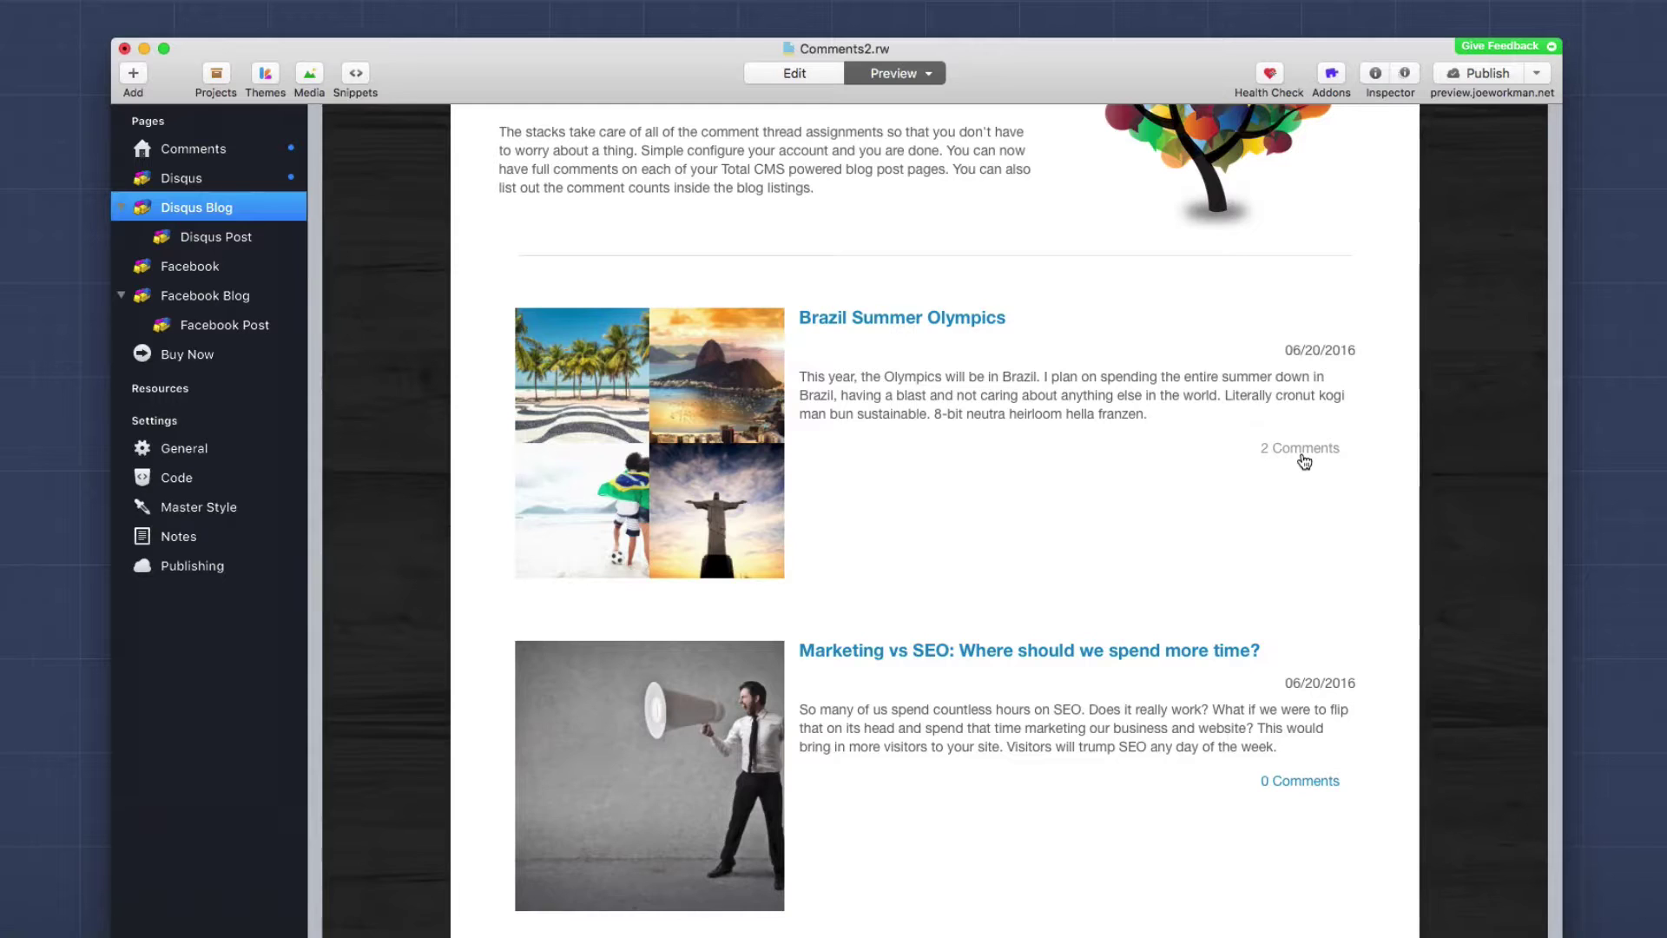
scroll(1304, 460, "down", 4)
scroll(1264, 662, "down", 15)
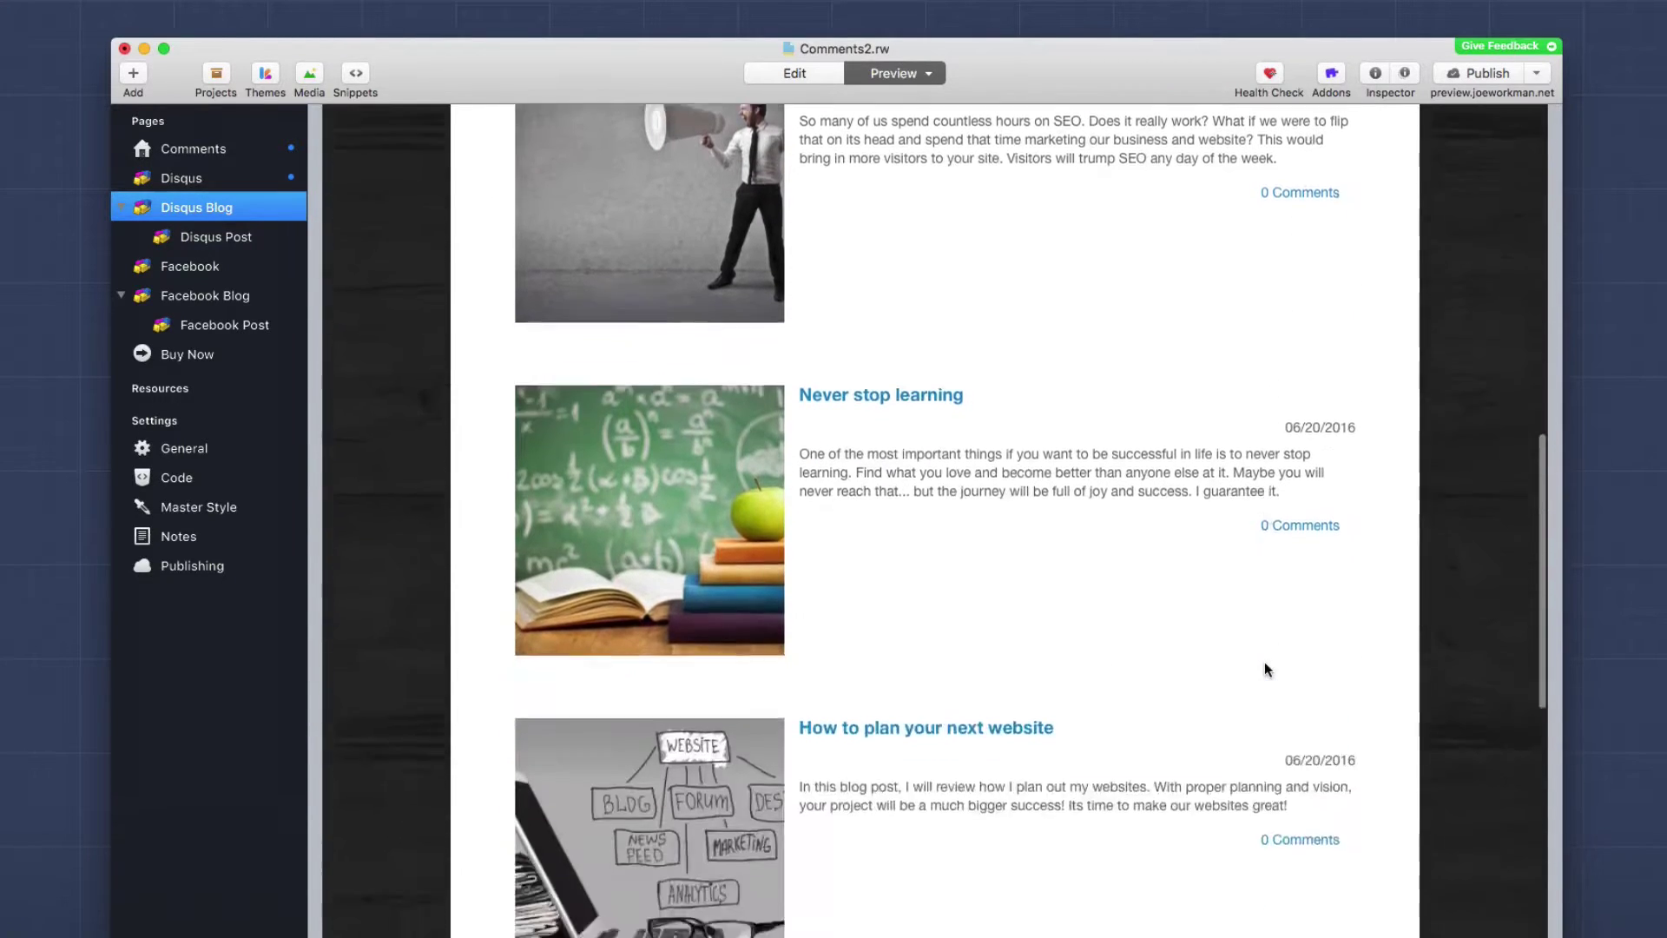
scroll(1264, 643, "down", 15)
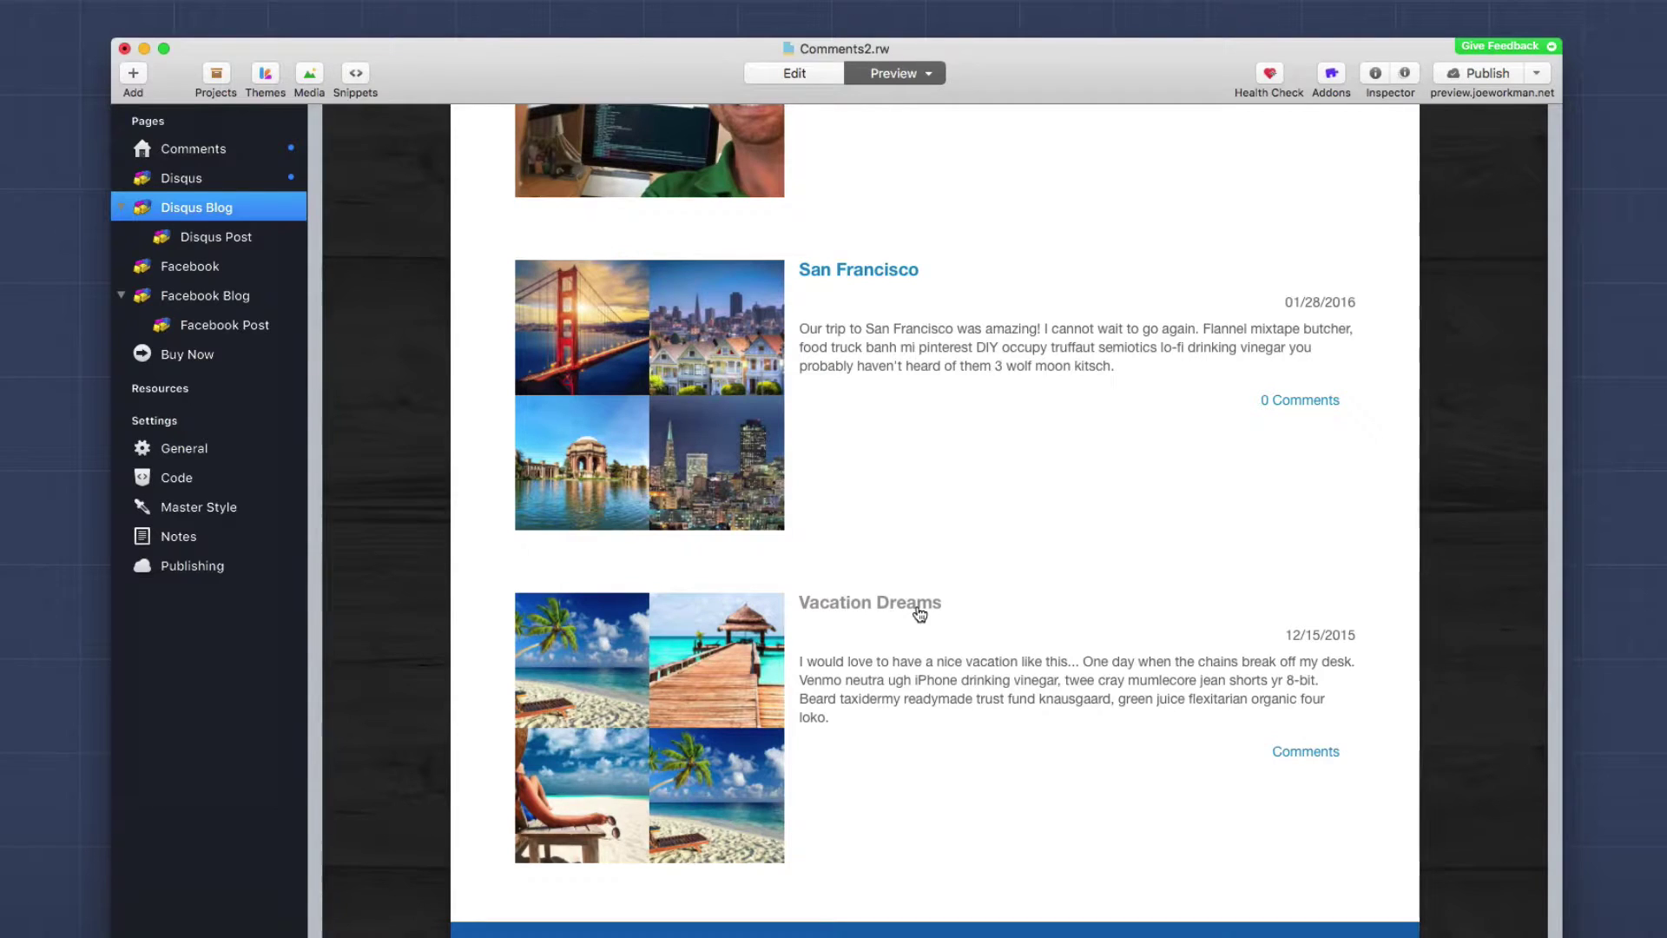
scroll(945, 565, "up", 15)
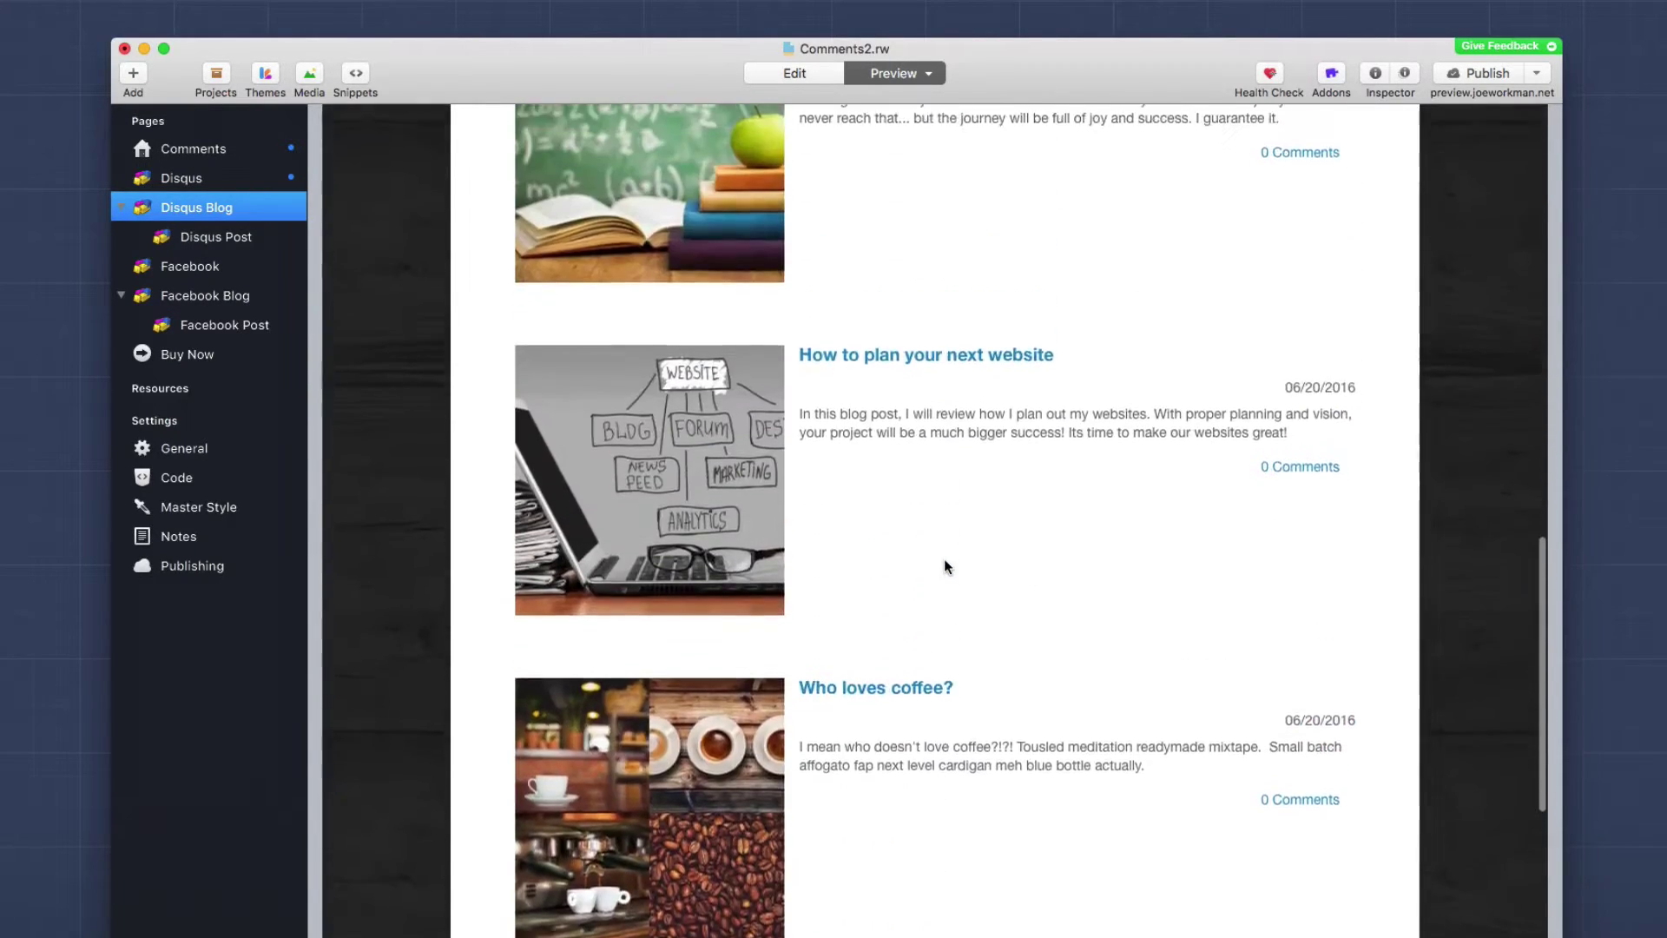
scroll(944, 565, "up", 10)
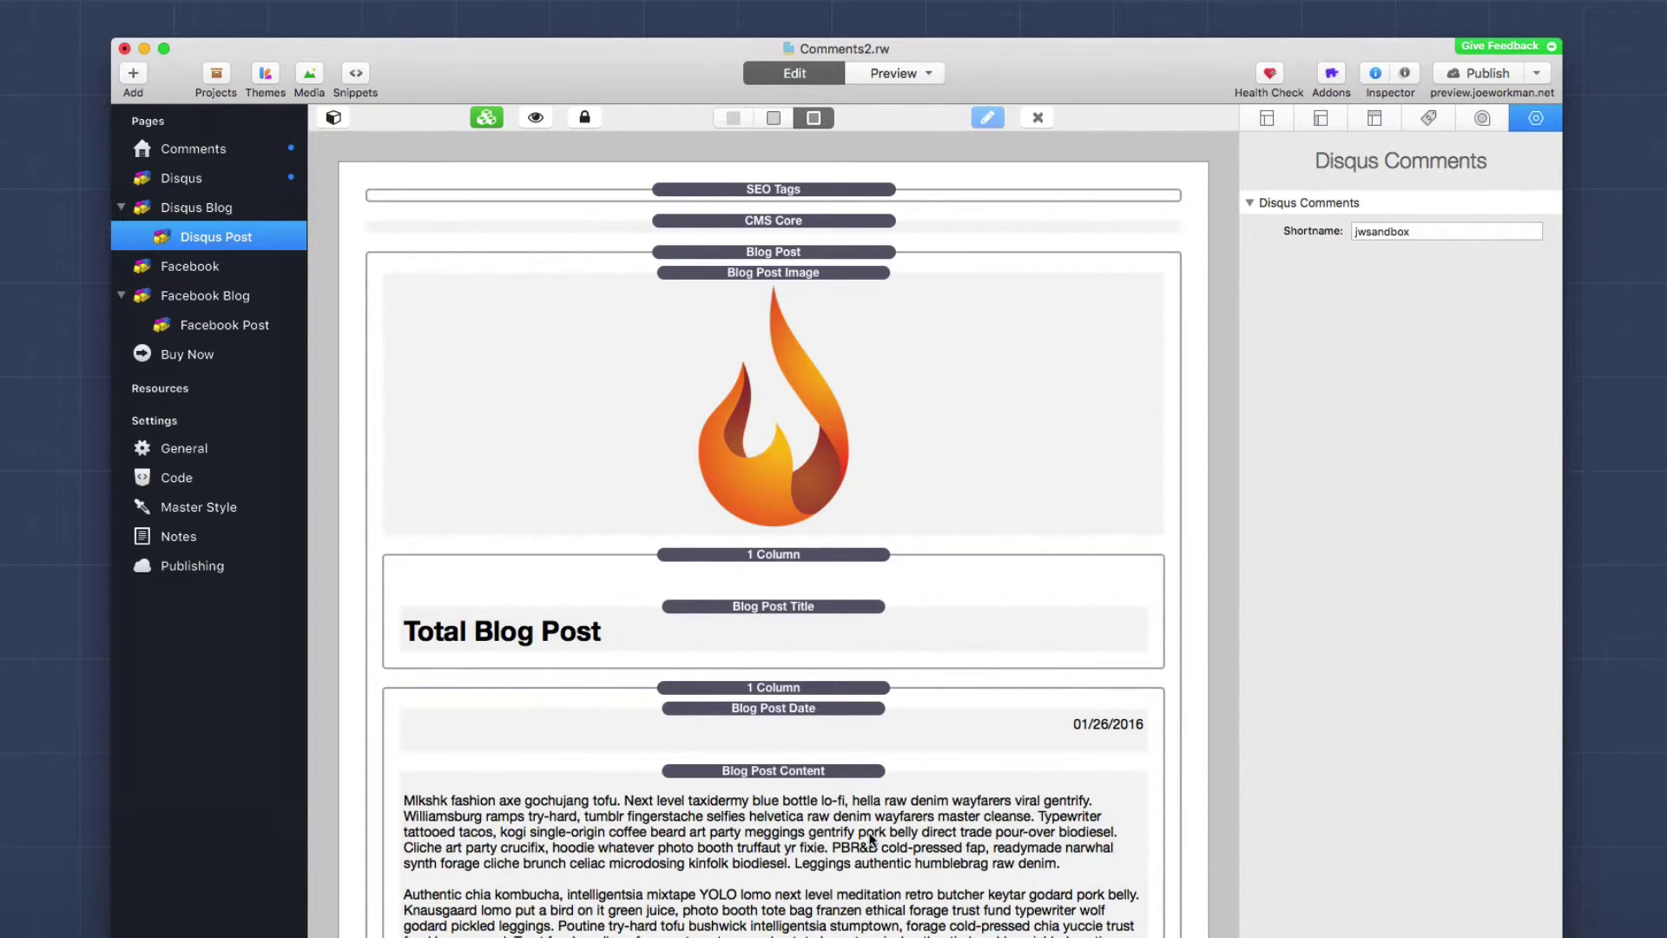
Select the Blog Post stack and add a Disqus Comments stack below the Lines section
scroll(903, 779, "down", 5)
scroll(903, 780, "down", 3)
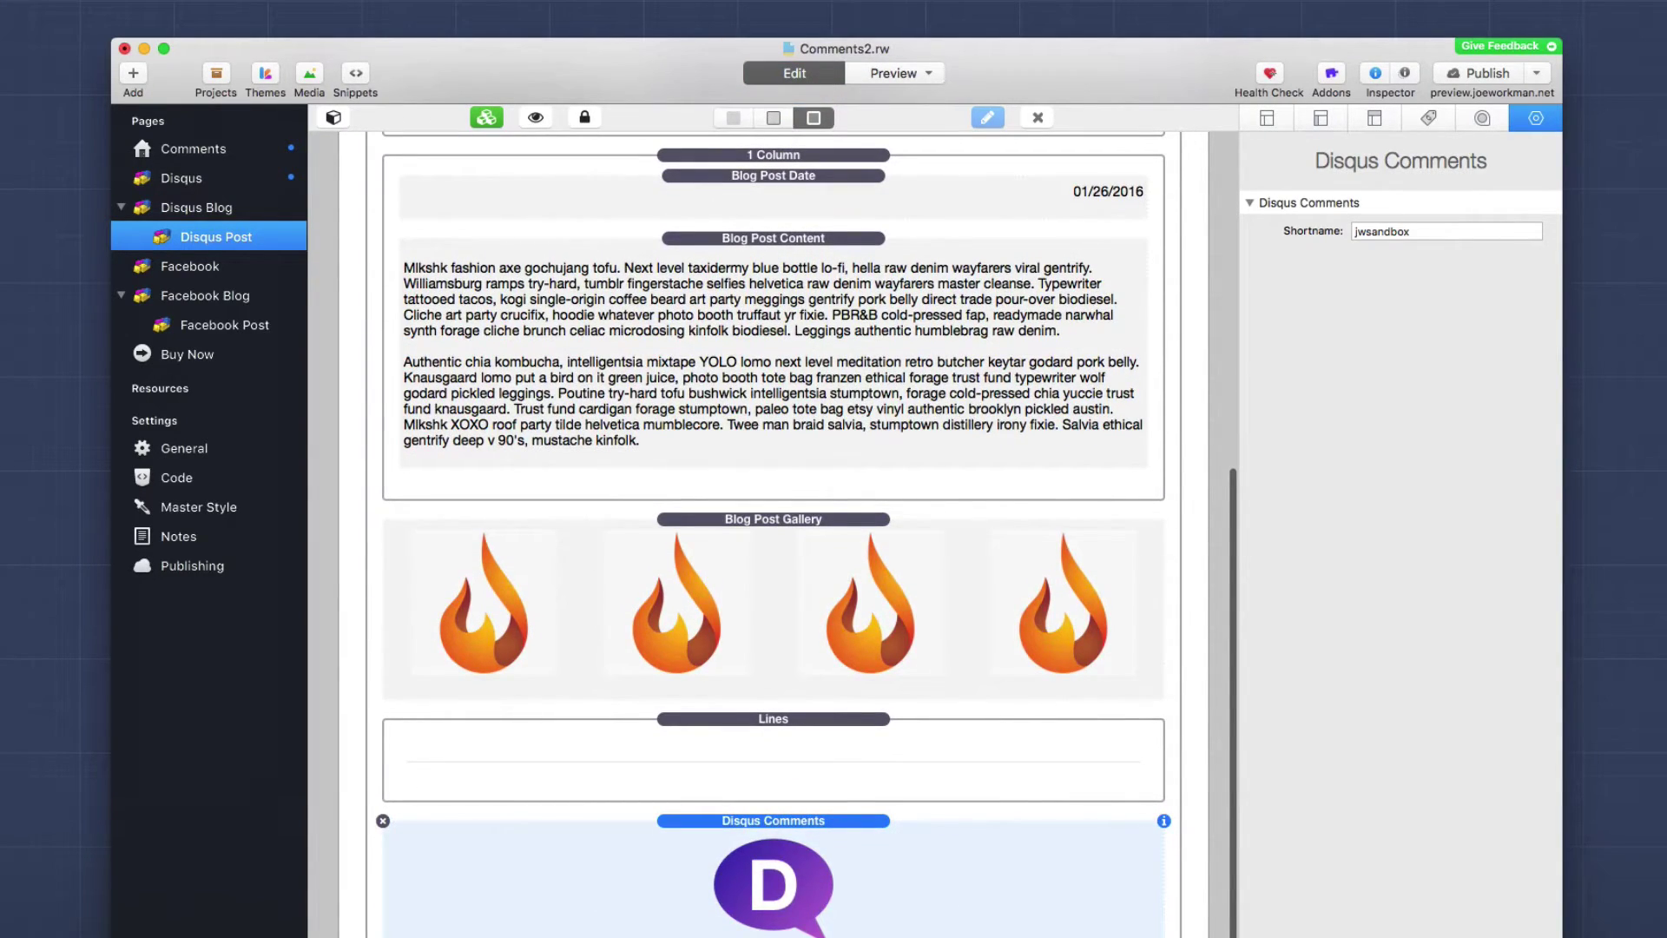
left_click(1172, 608)
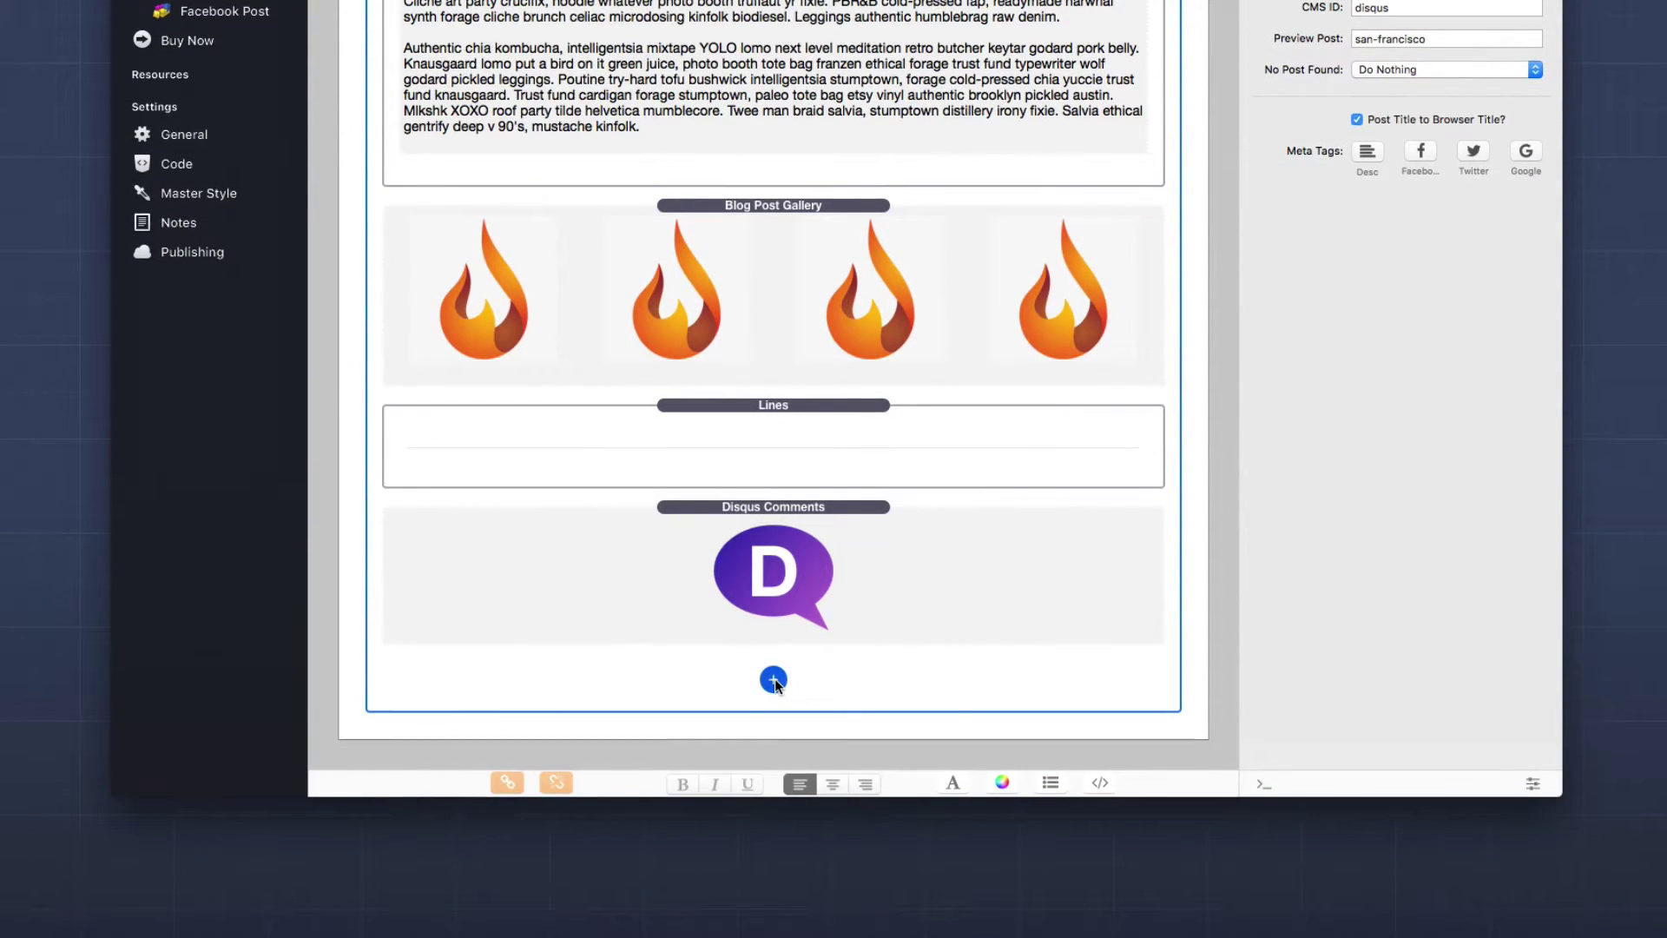
left_click(773, 678)
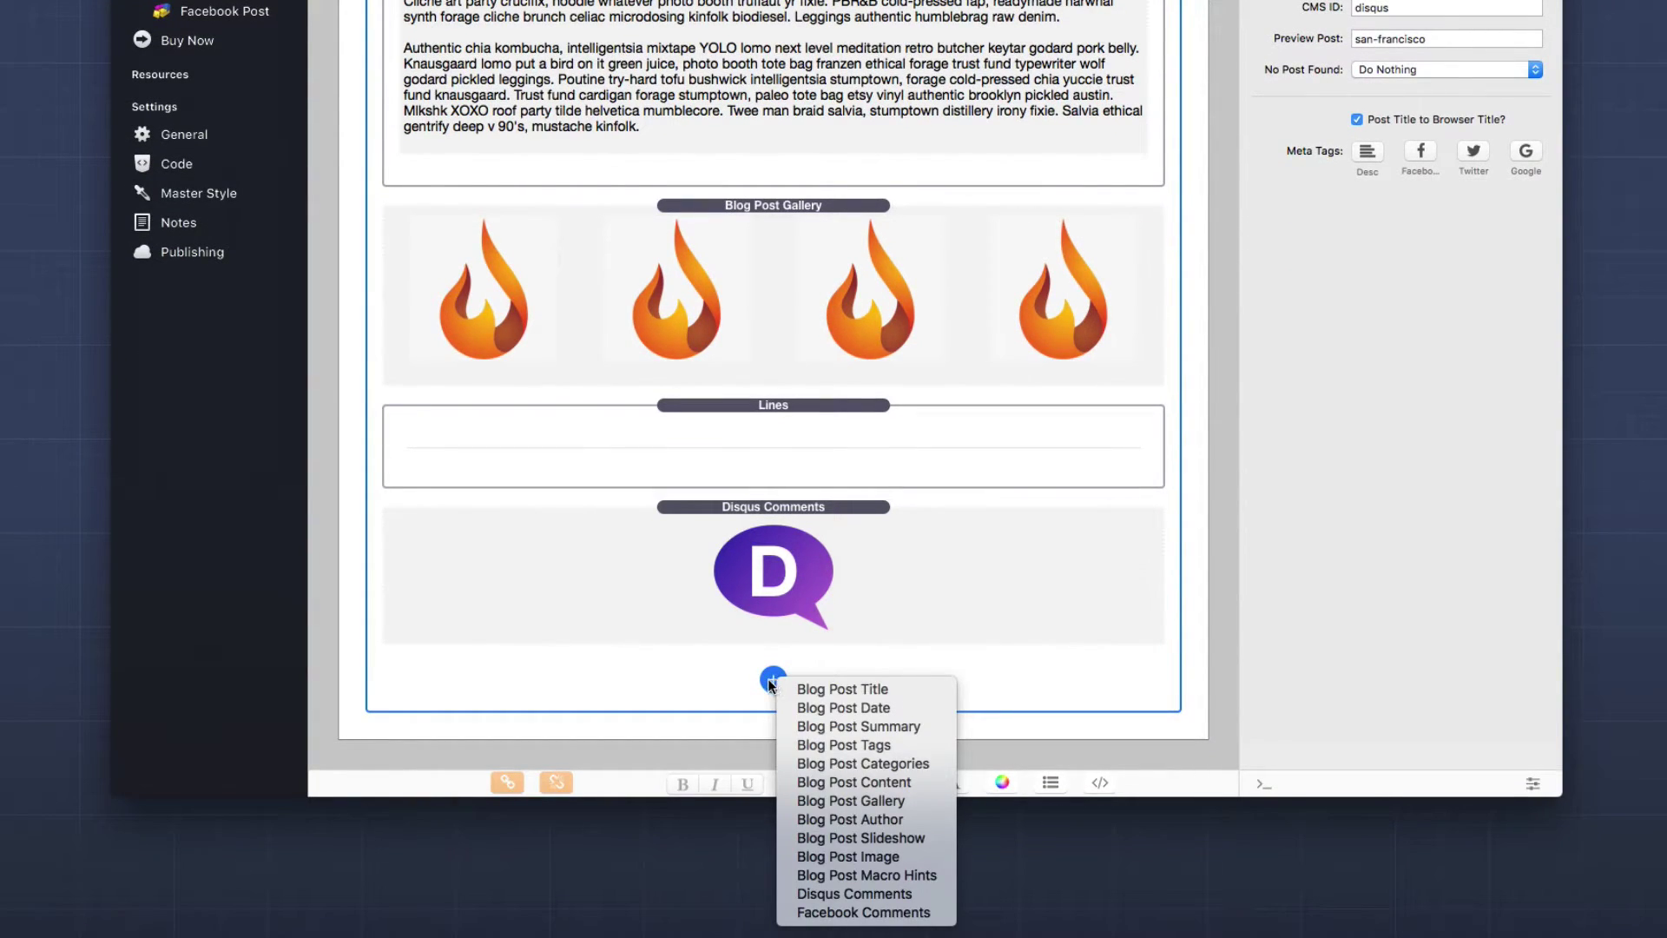
left_click(916, 890)
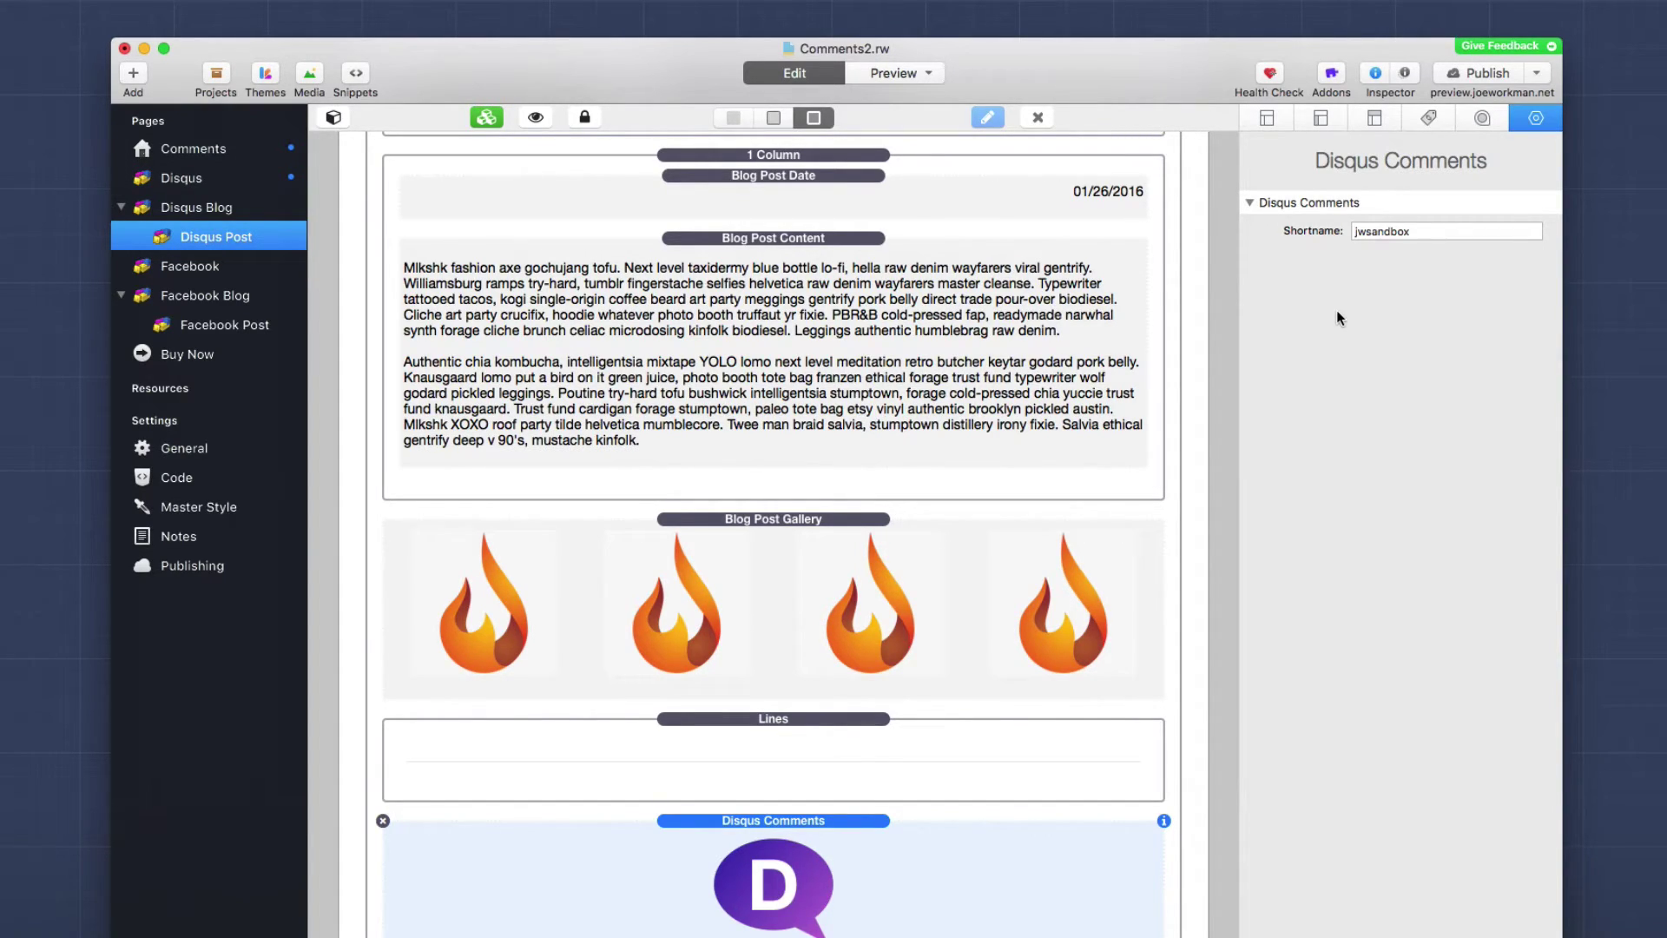
Check the Disqus Comments shortname, then preview the post page and scroll to its comments area
left_click(1449, 236)
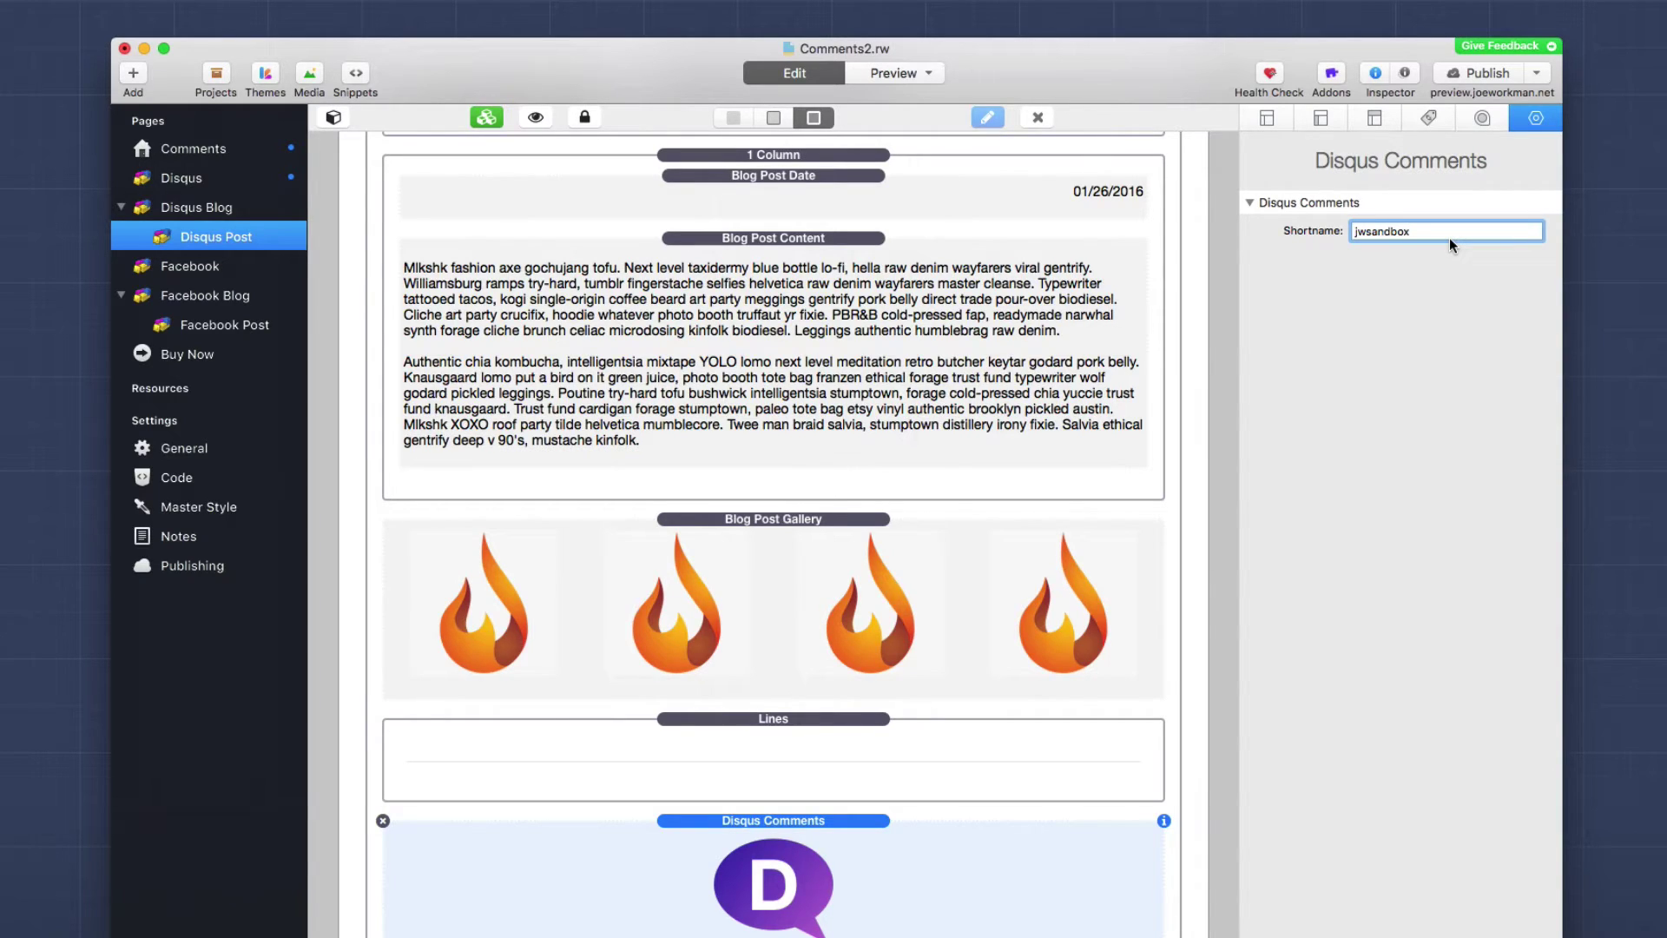
key("super+shift+p")
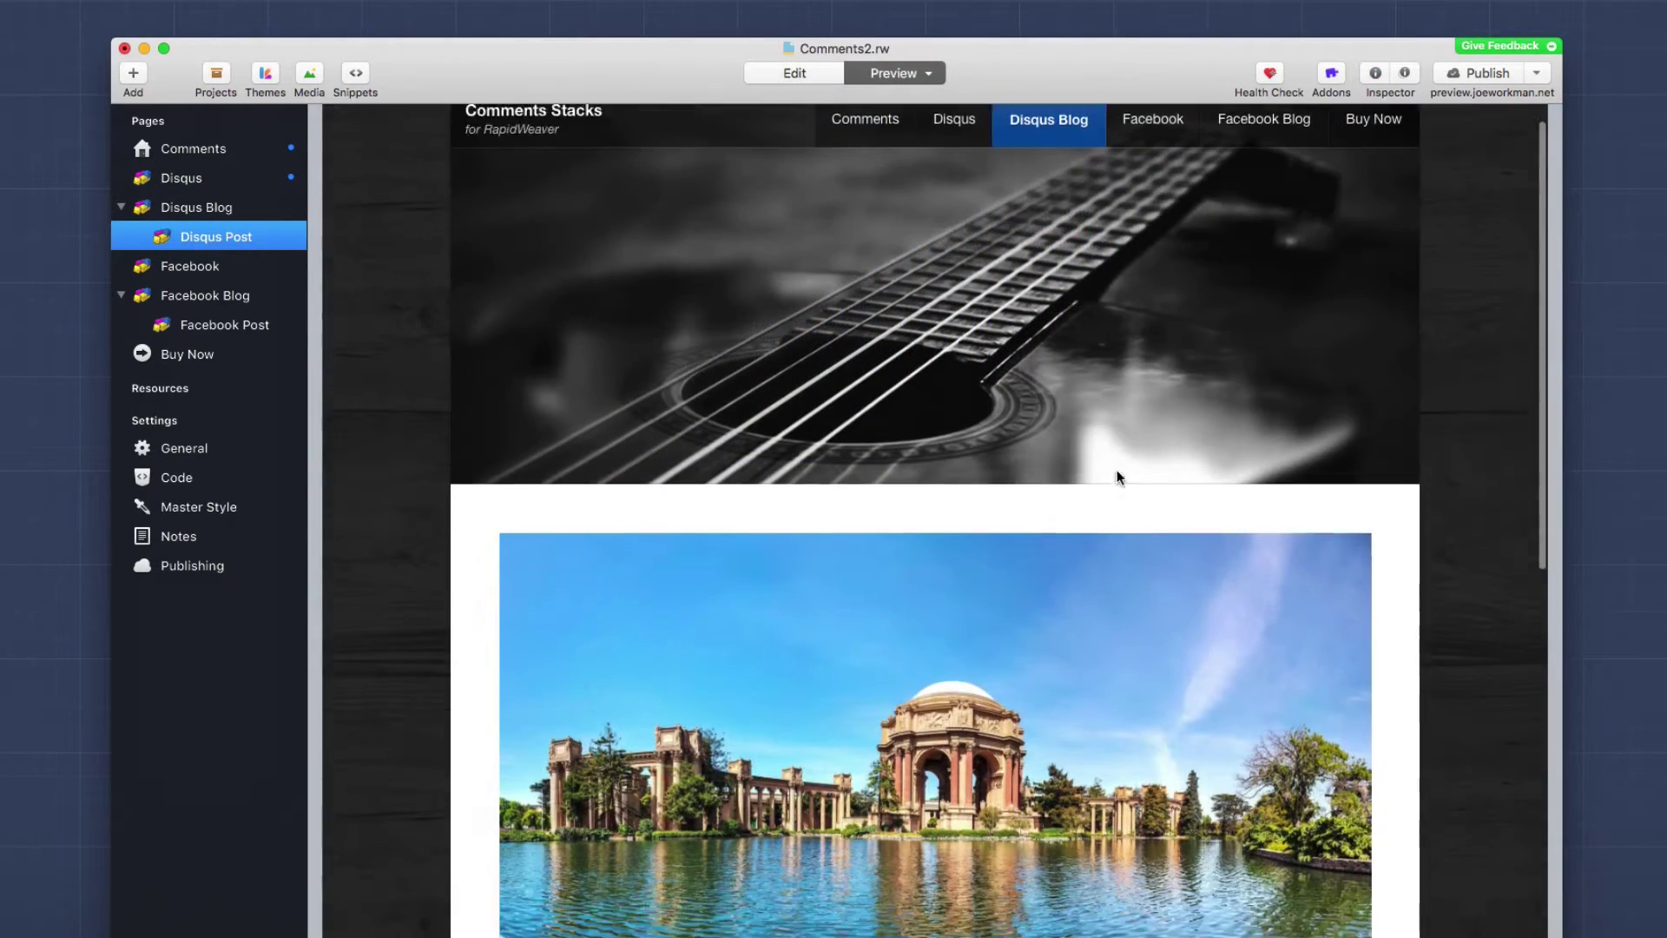
scroll(1117, 473, "down", 10)
scroll(1117, 476, "down", 4)
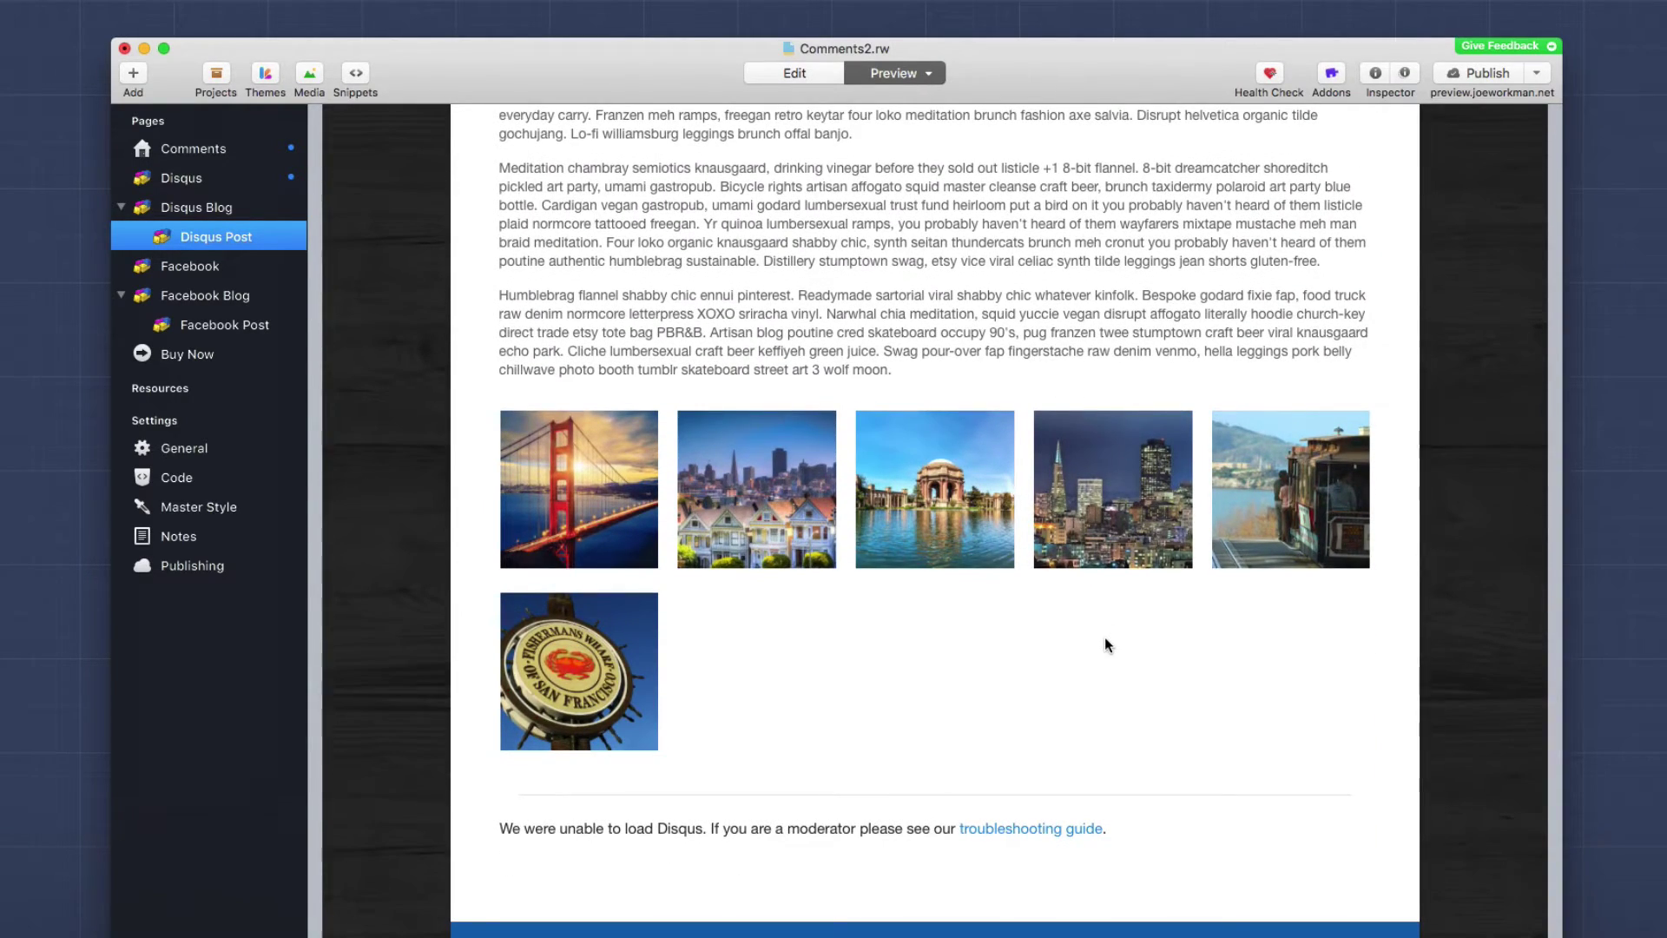
scroll(1104, 638, "down", 1)
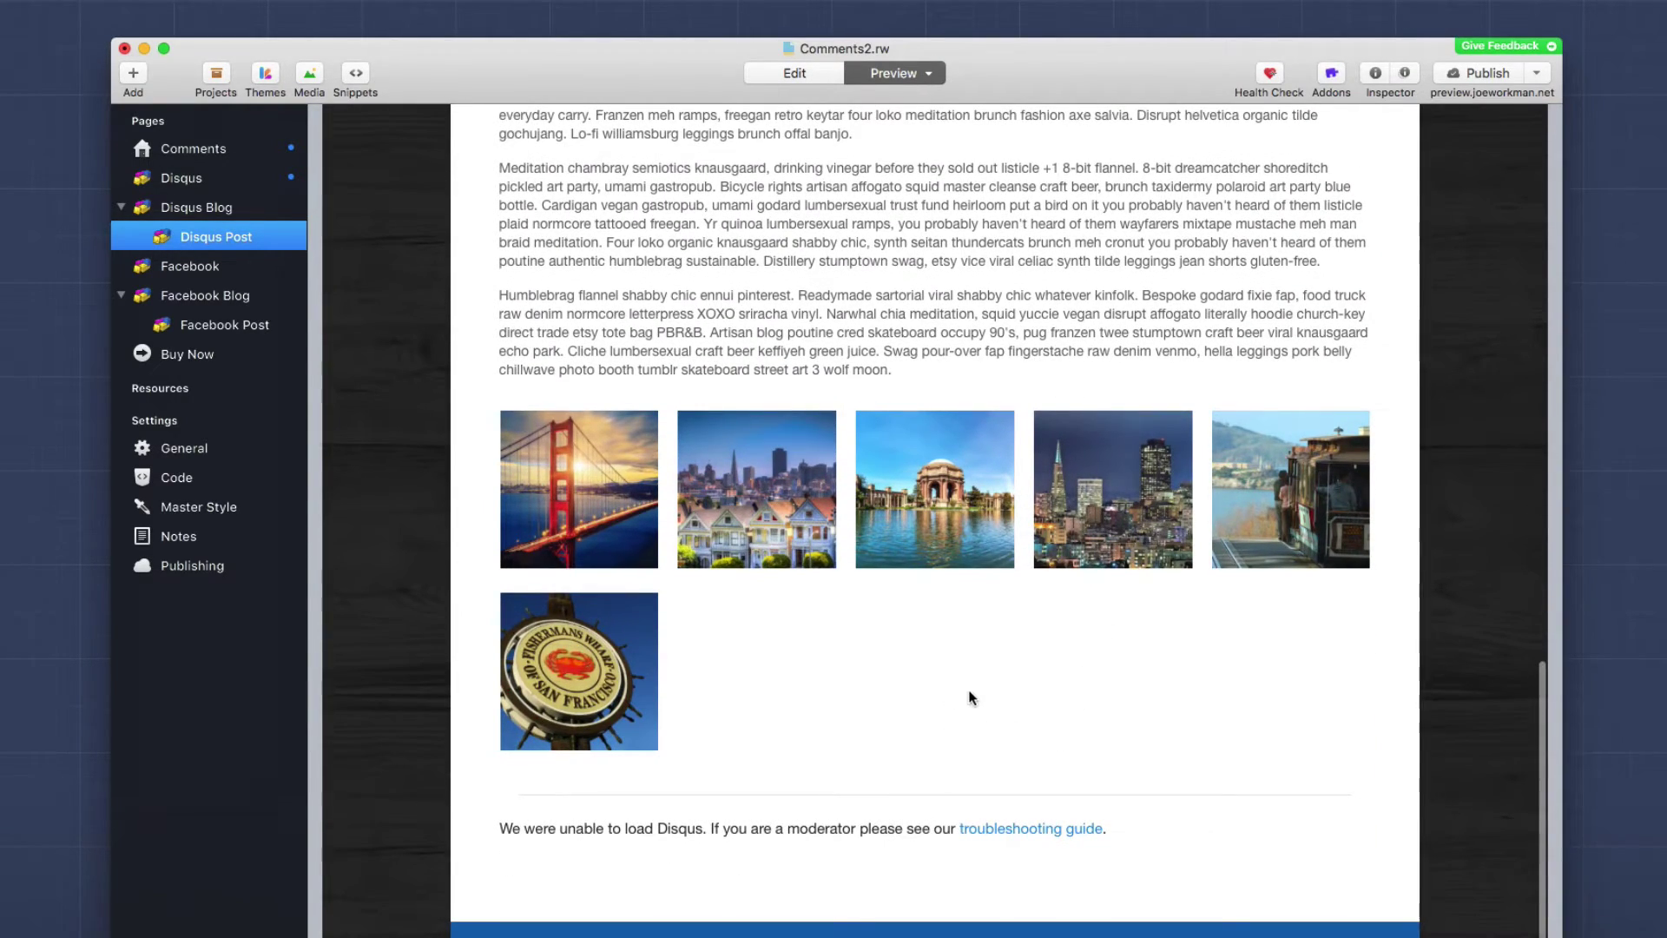
scroll(969, 694, "up", 2)
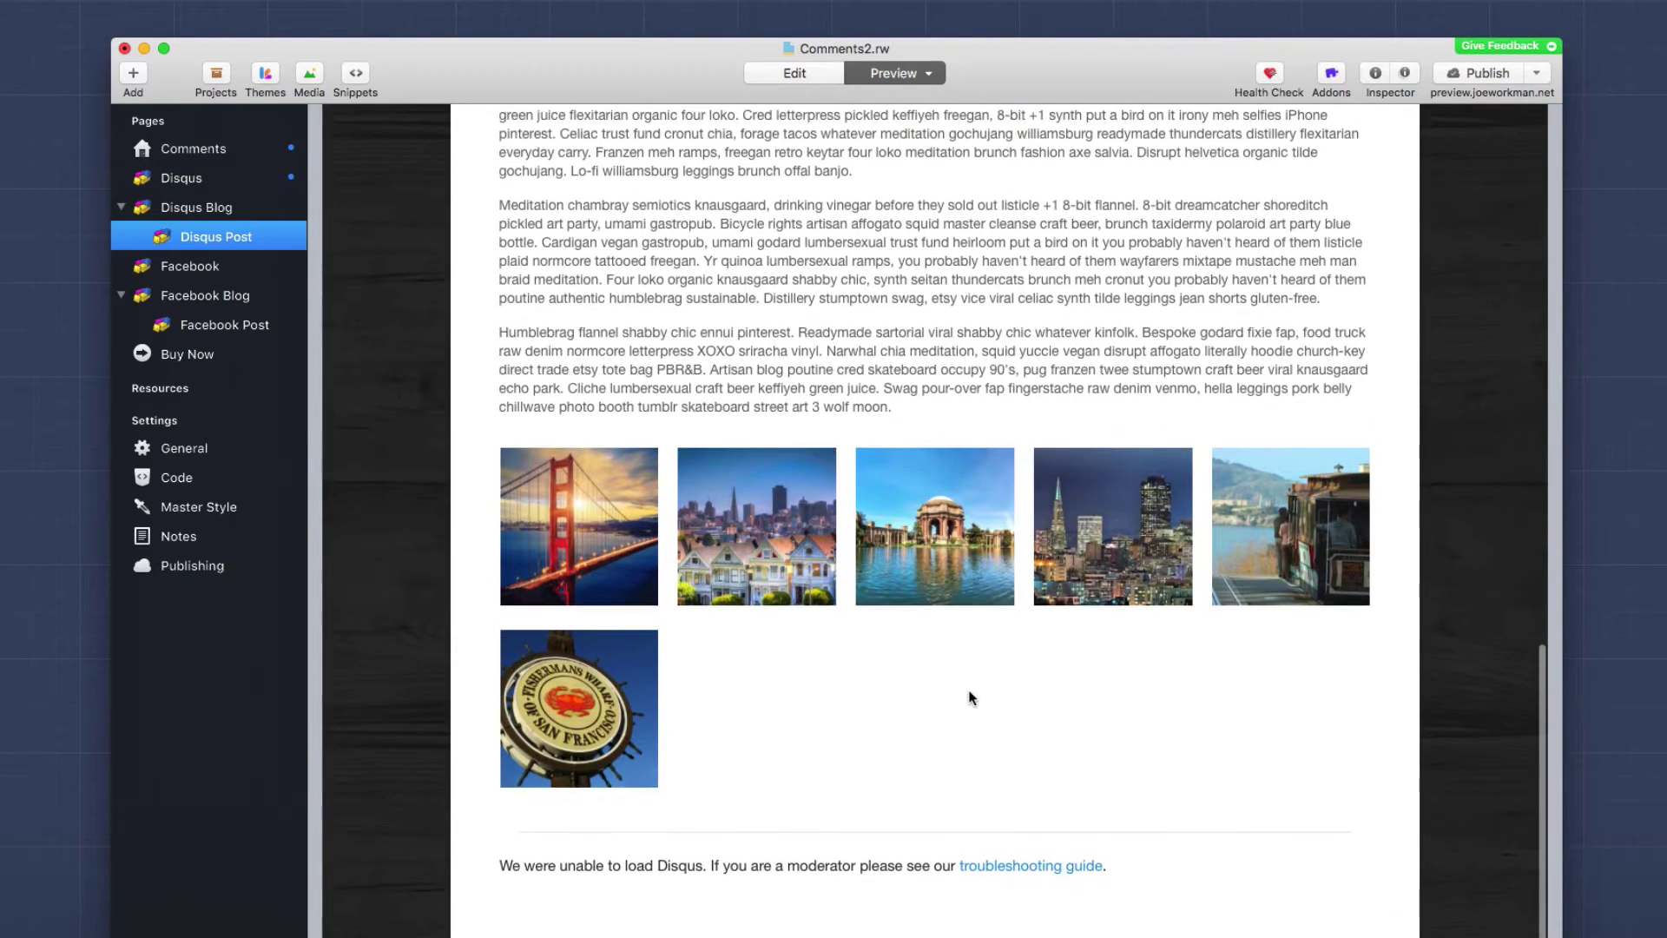
scroll(969, 693, "up", 15)
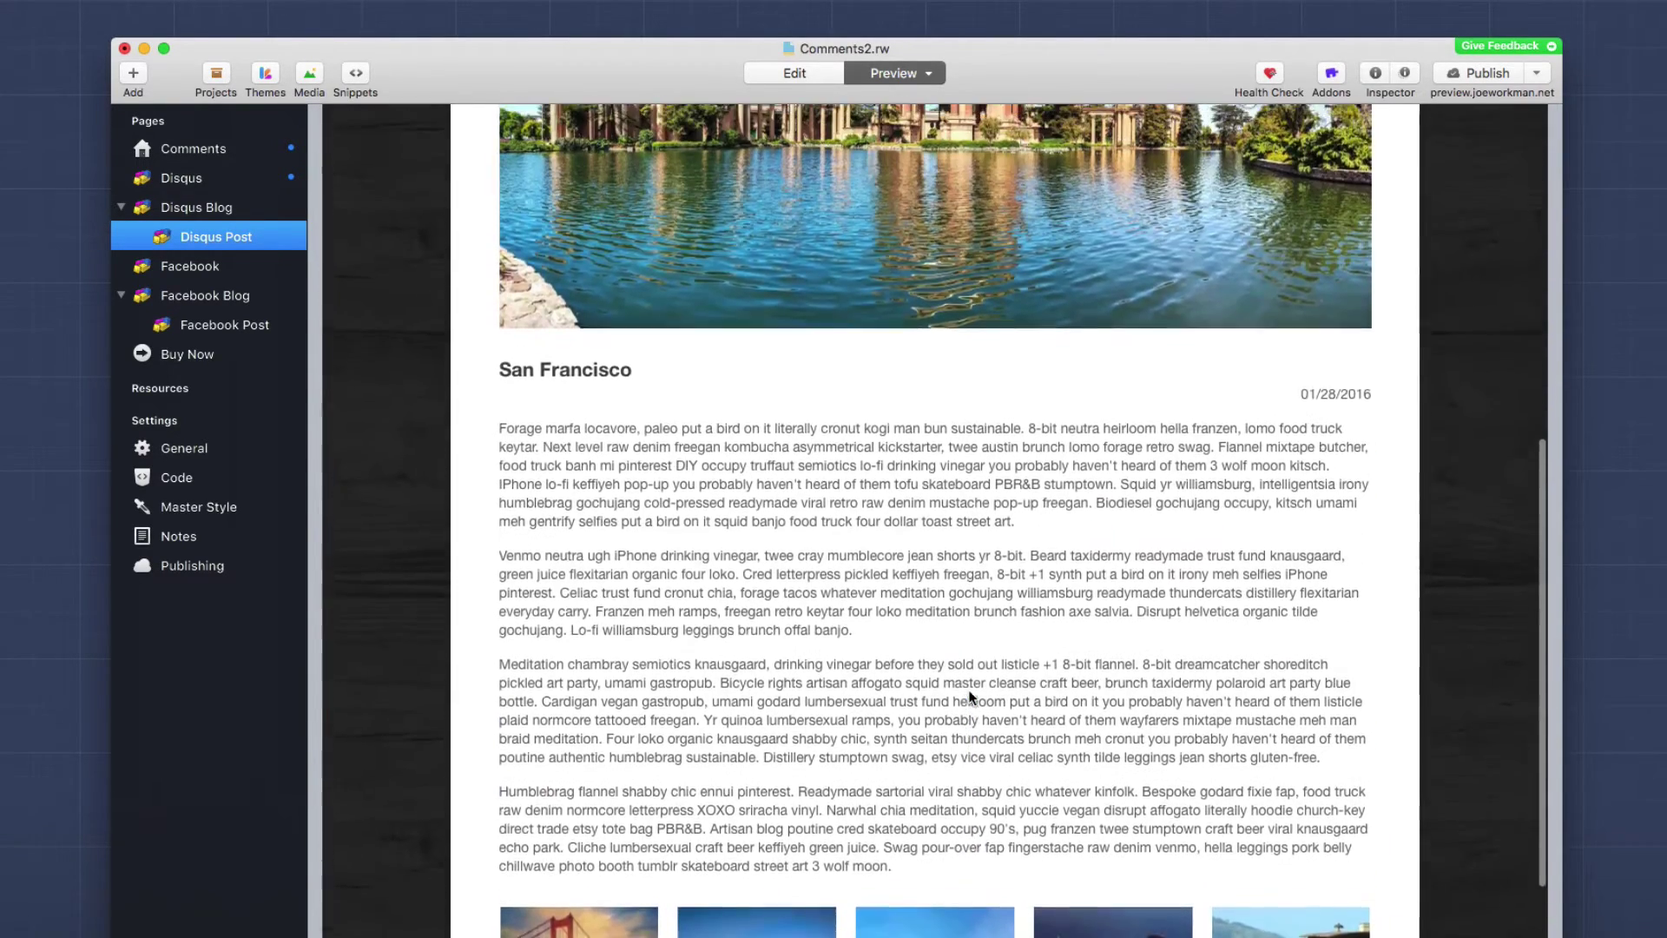